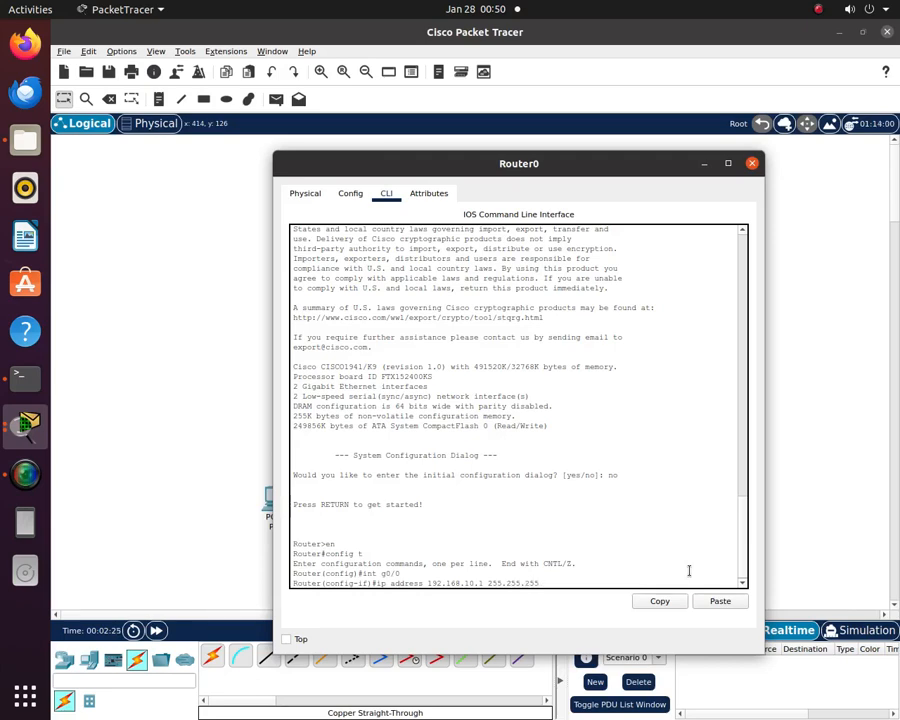
# Assign 192.168.10.1 with mask 255.255.255.0 to Router0's g0/0 interface and enable it
pyautogui.press('Return')
pyautogui.write('no shut')
pyautogui.press('Return')
pyautogui.write('exit')
pyautogui.press('Return')
# Assign 10.0.0.1 with mask 255.0.0.0 to Router0's se0/1/0 interface, enable it and leave configuration mode
pyautogui.write('int se0/1/0')
pyautogui.press('Return')
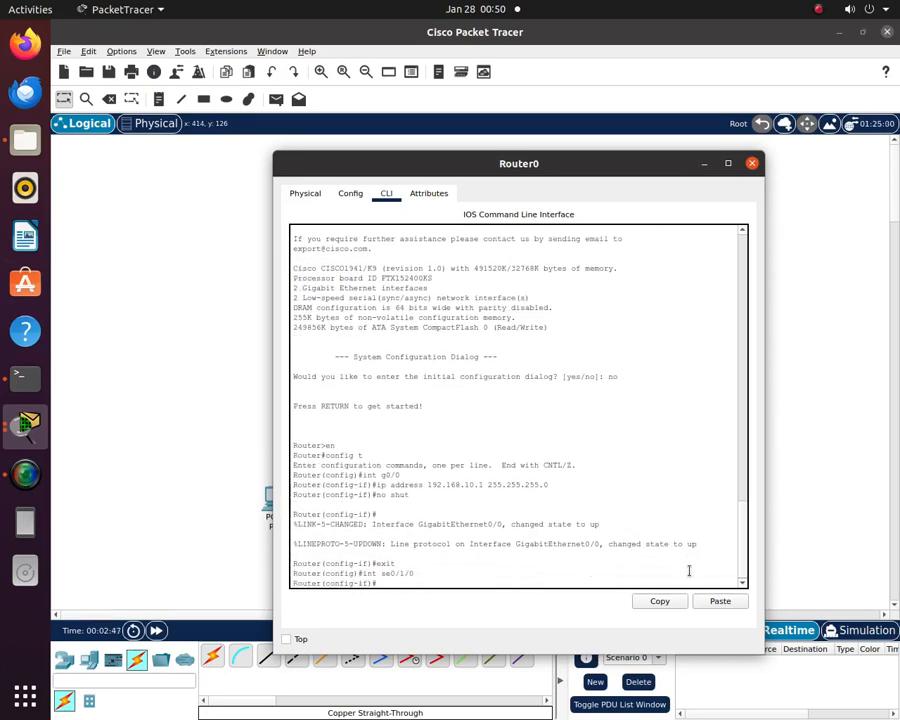
pyautogui.write('ip address 10.0.0.1 2')
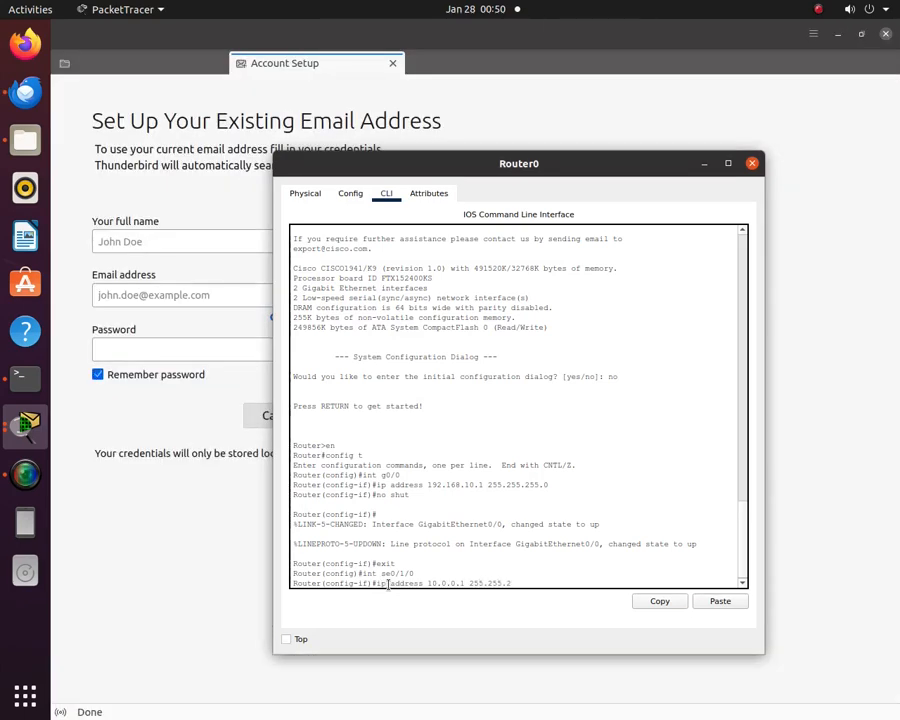
pyautogui.write('55.0.0.0.')
pyautogui.press('Return')
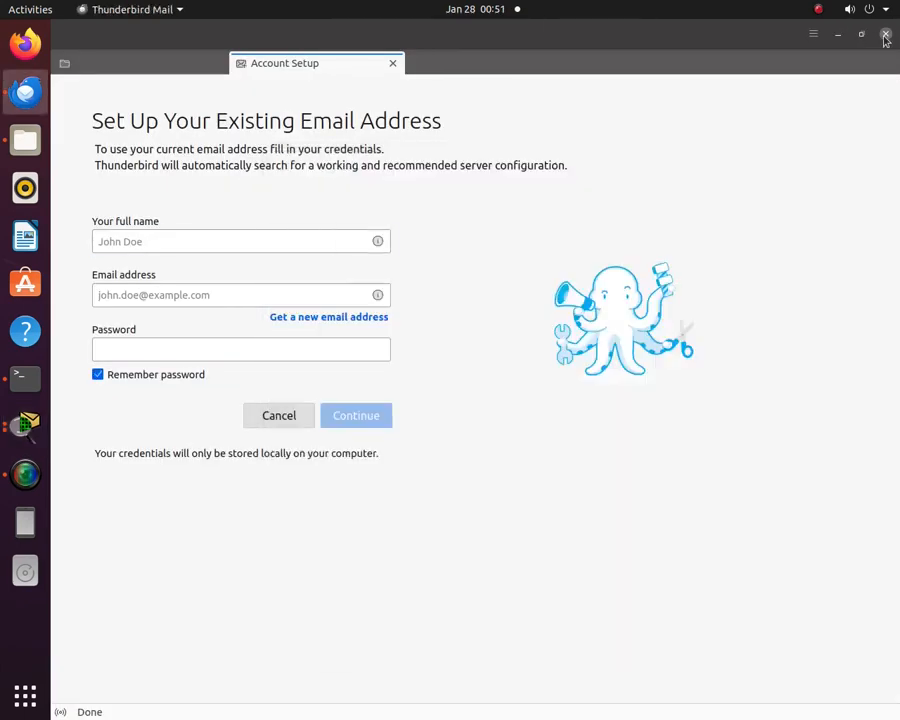
pyautogui.write('no shut')
pyautogui.press('Return')
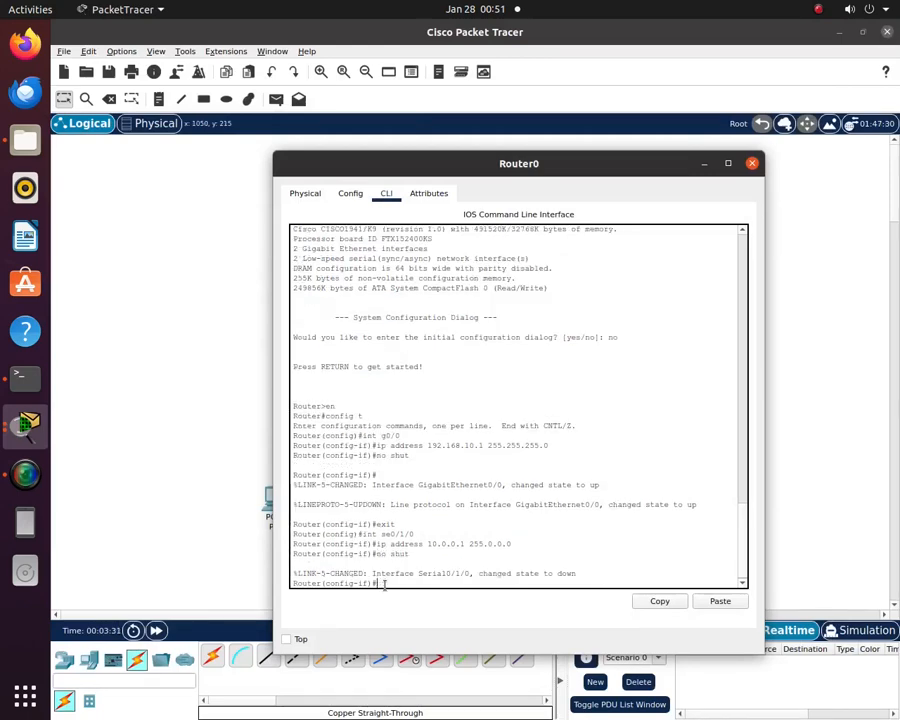
pyautogui.write('exit')
pyautogui.press('Return')
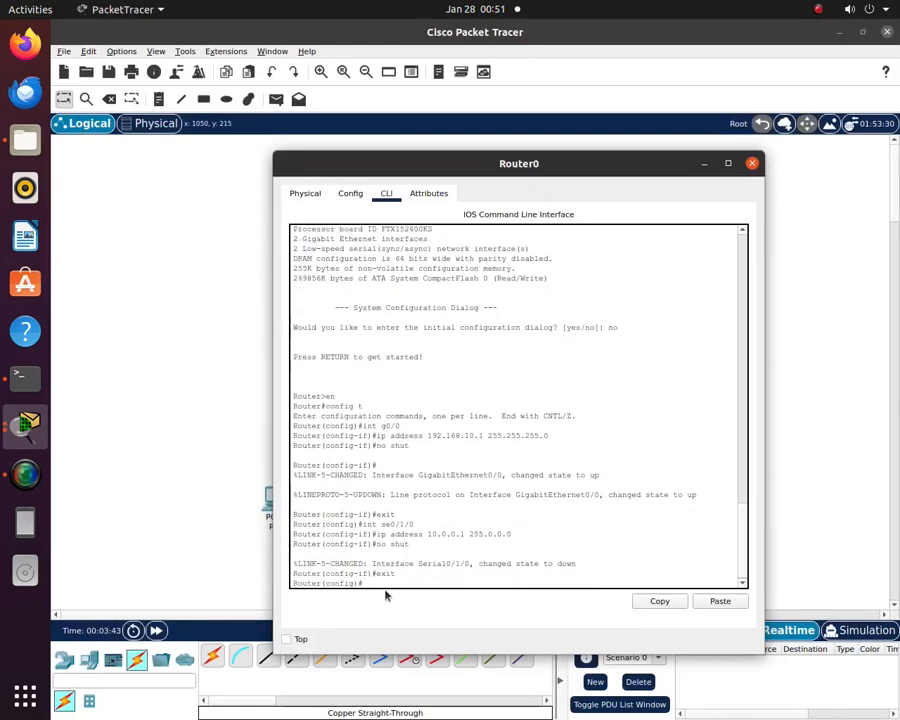
pyautogui.write('exit')
pyautogui.press('Return')
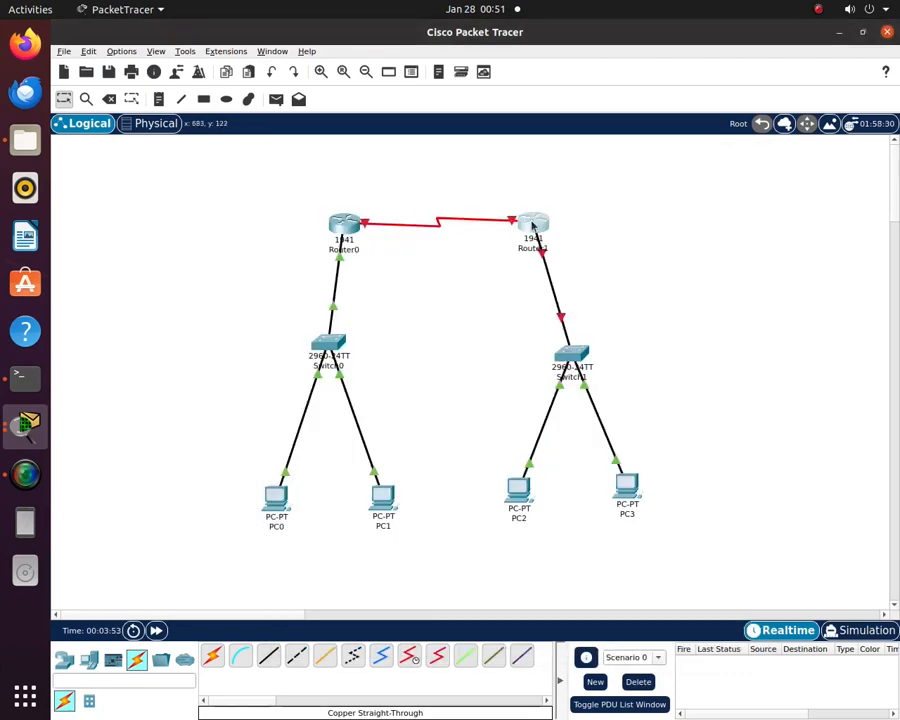
# Decline Router1's initial configuration dialog and enter its global configuration mode
pyautogui.click(530, 228)
pyautogui.write('no')
pyautogui.press('Return')
pyautogui.press('Return')
pyautogui.write('en')
pyautogui.press('Return')
pyautogui.write('config t')
pyautogui.press('Return')
# Assign 192.168.20.1 with mask 255.255.255.0 to Router1's g0/0 interface and enable it
pyautogui.write('int g0/0')
pyautogui.press('Return')
pyautogui.write('ip address 19')
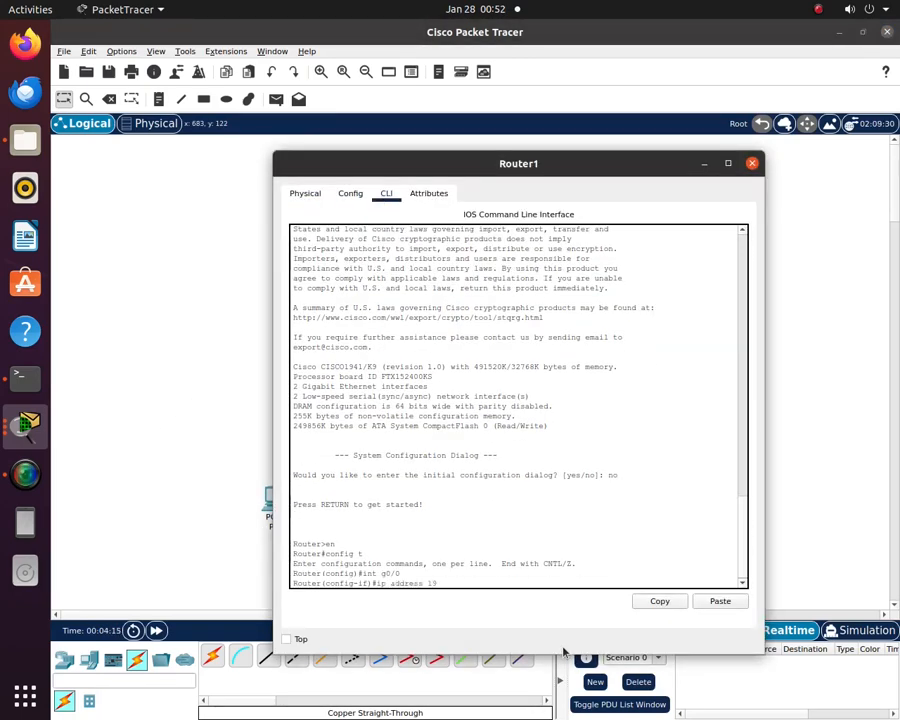
pyautogui.write('2.168.20.1 255.255.255.0')
pyautogui.press('Return')
pyautogui.write('no shut')
pyautogui.press('Return')
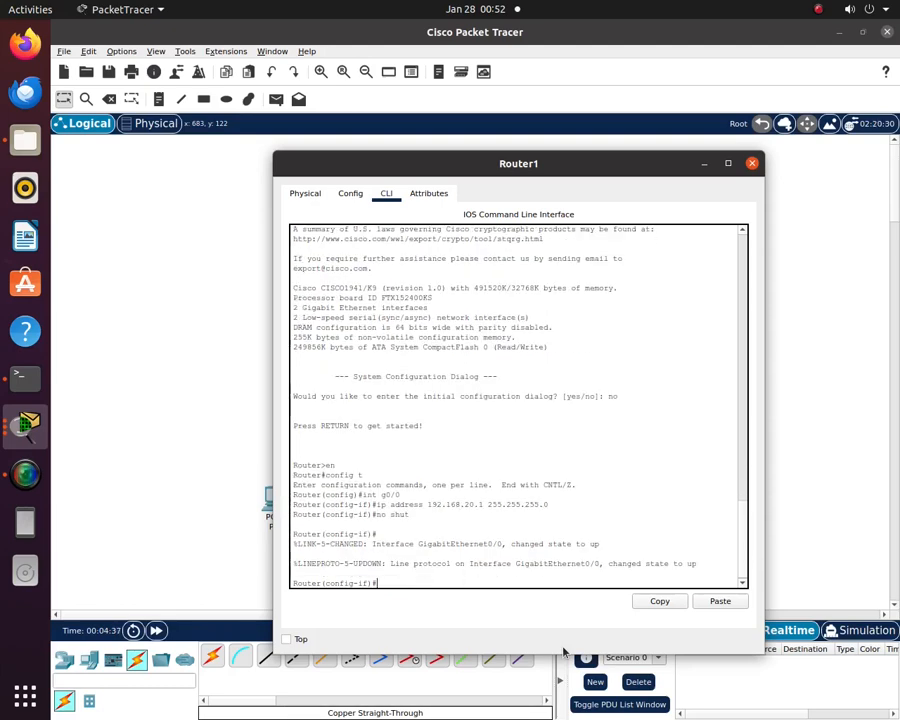
pyautogui.write('exit')
pyautogui.press('Return')
# Assign 10.0.0.2 with mask 255.0.0.0 to Router1's se0/1/0 interface, enable it and leave configuration mode
pyautogui.write('int se0/1/0')
pyautogui.press('Return')
pyautogui.write('ip')
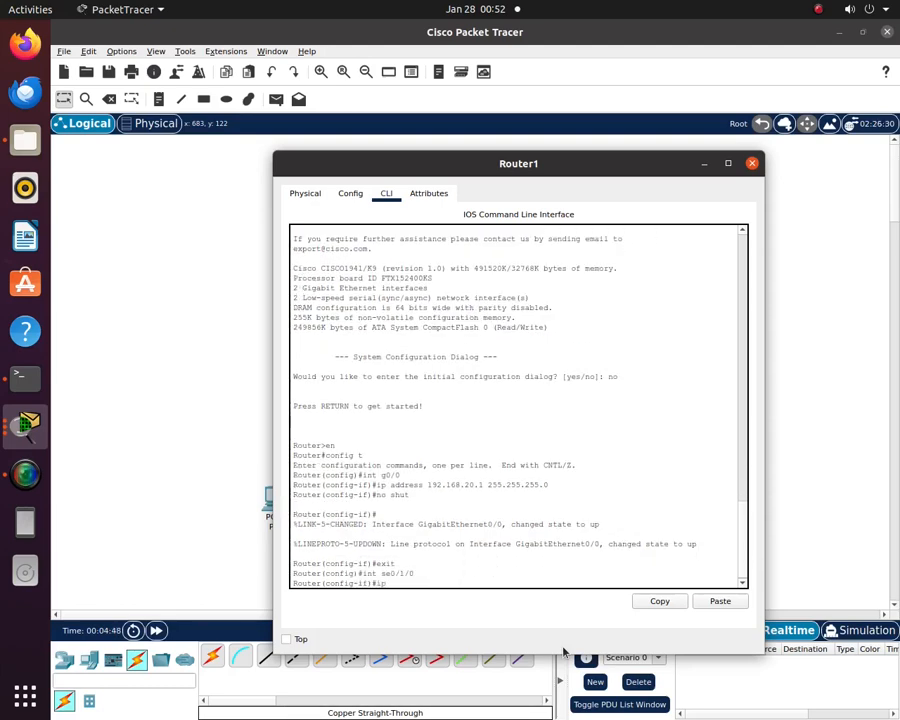
pyautogui.write(' address 10.0.0.2')
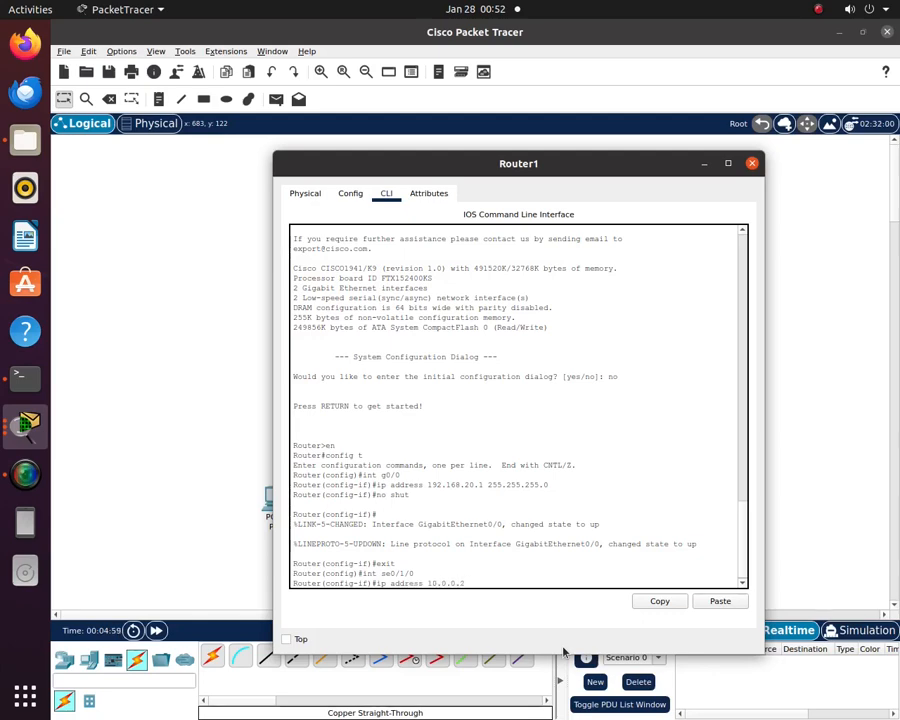
pyautogui.write(' 255.0.0.0')
pyautogui.press('Return')
pyautogui.write('no shut')
pyautogui.press('Return')
pyautogui.write('exit')
pyautogui.press('Return')
pyautogui.write('exit')
pyautogui.press('Return')
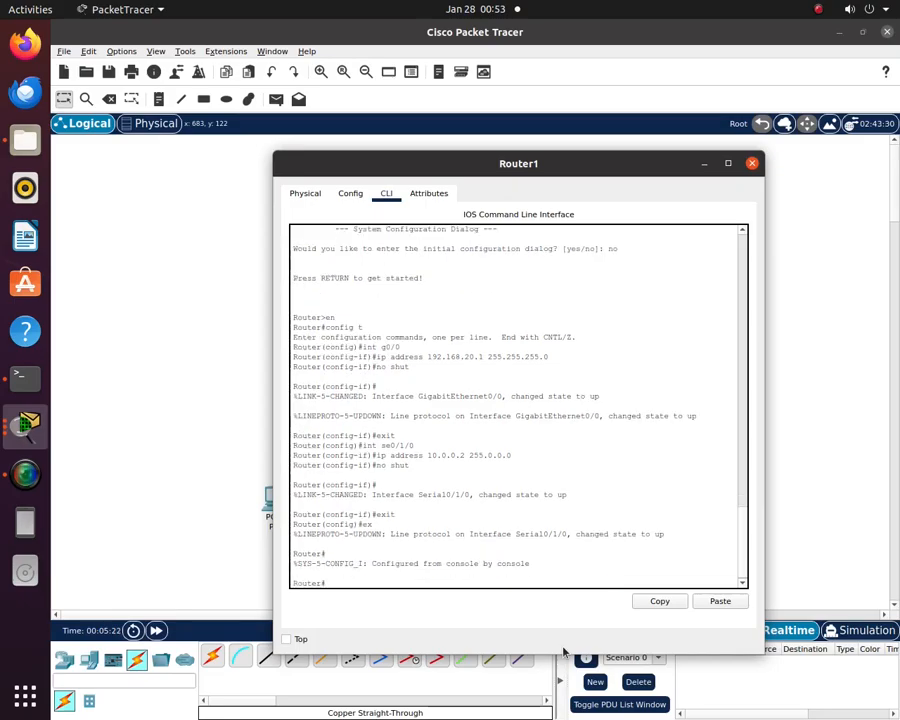
pyautogui.press('Return')
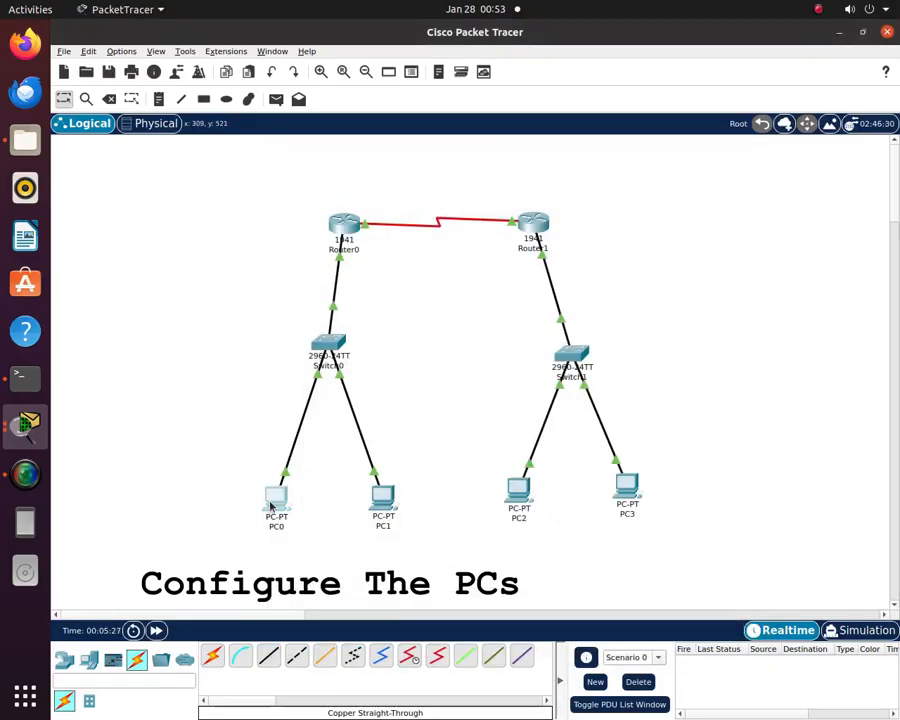
# Set PC0's IPv4 default gateway to 192.168.10.1 and open its FastEthernet0 settings
pyautogui.click(270, 505)
pyautogui.click(351, 194)
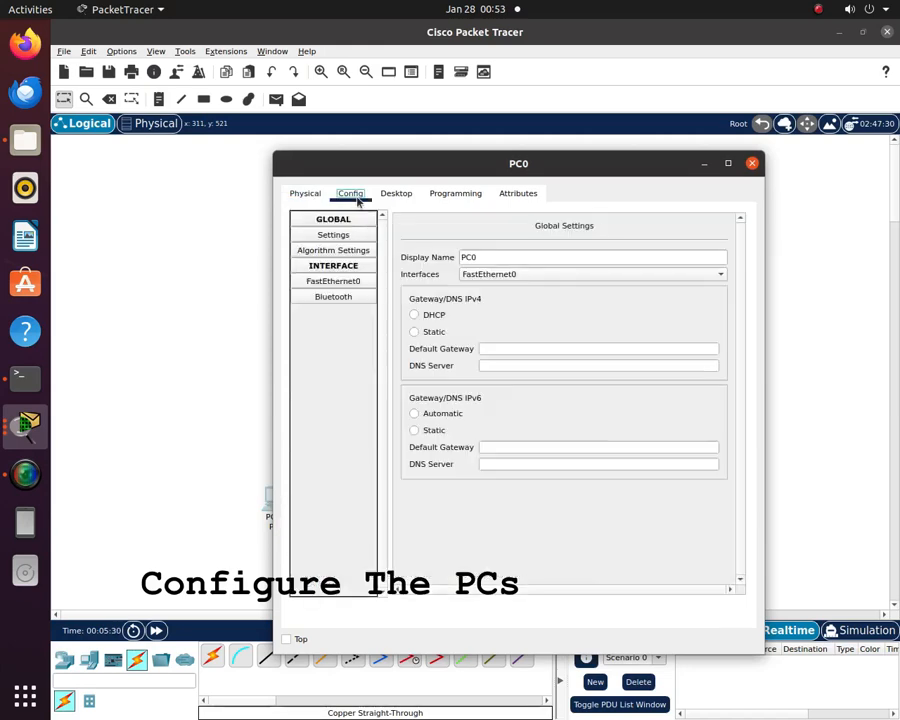
pyautogui.click(498, 351)
pyautogui.write('192.168')
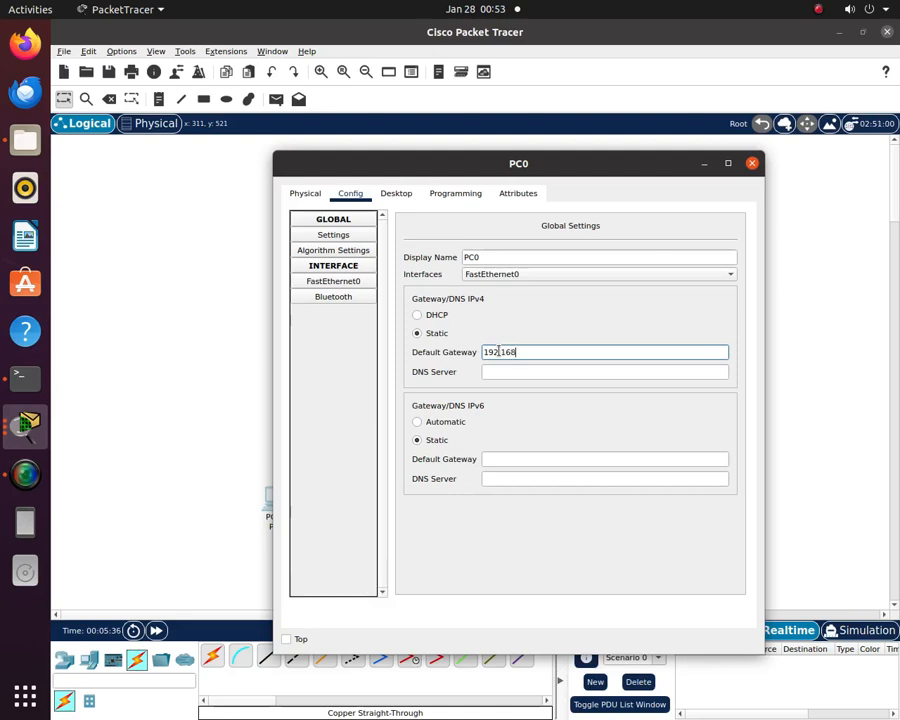
pyautogui.write('.10.1')
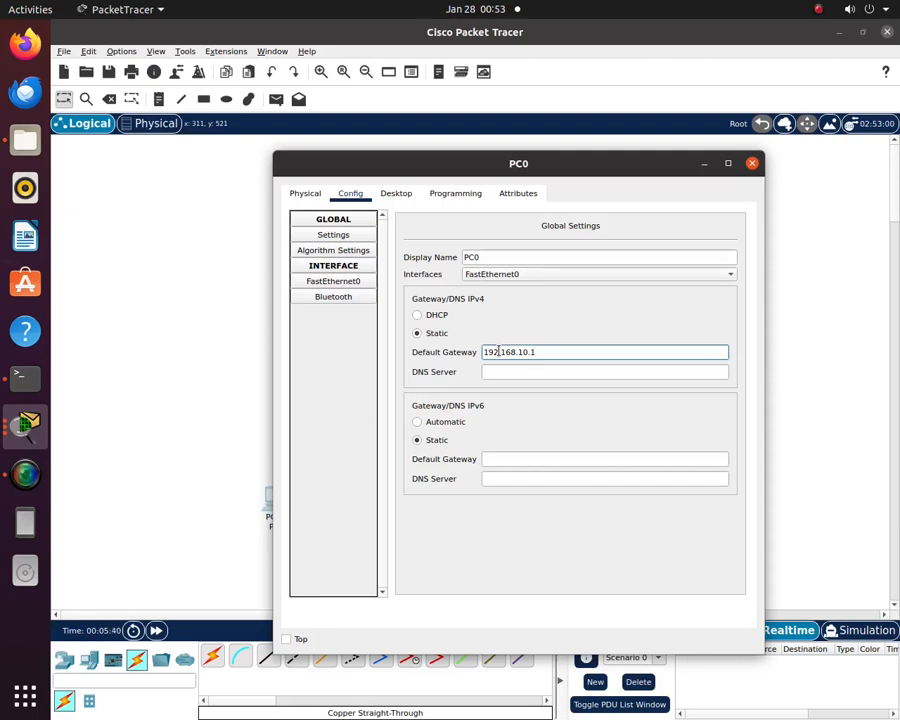
pyautogui.click(350, 284)
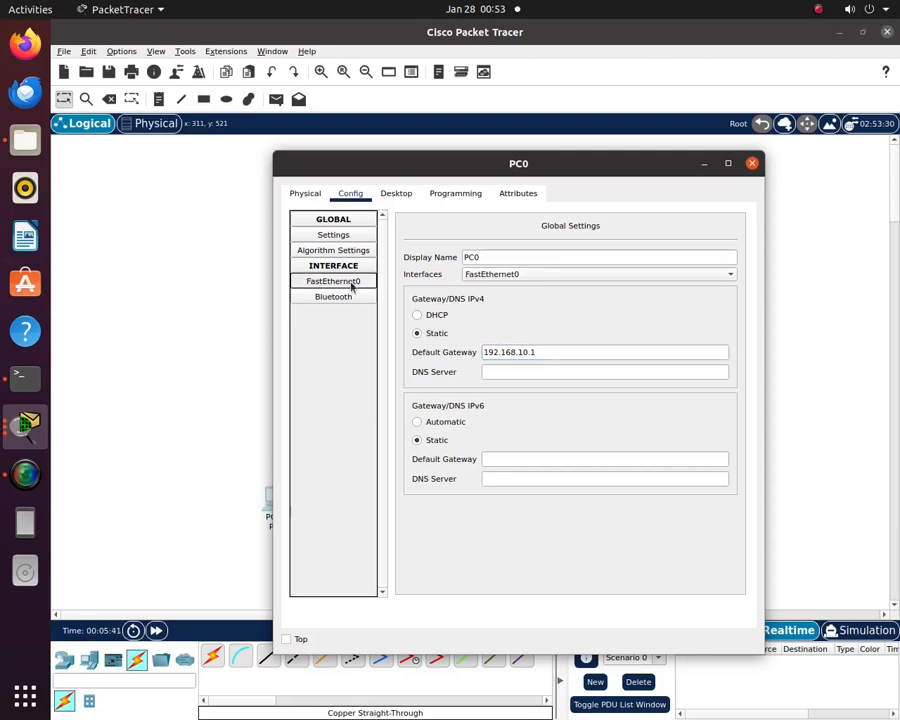
# Try to assign 192.168.10.1 as the IPv4 address of PC0's FastEthernet0
pyautogui.click(607, 342)
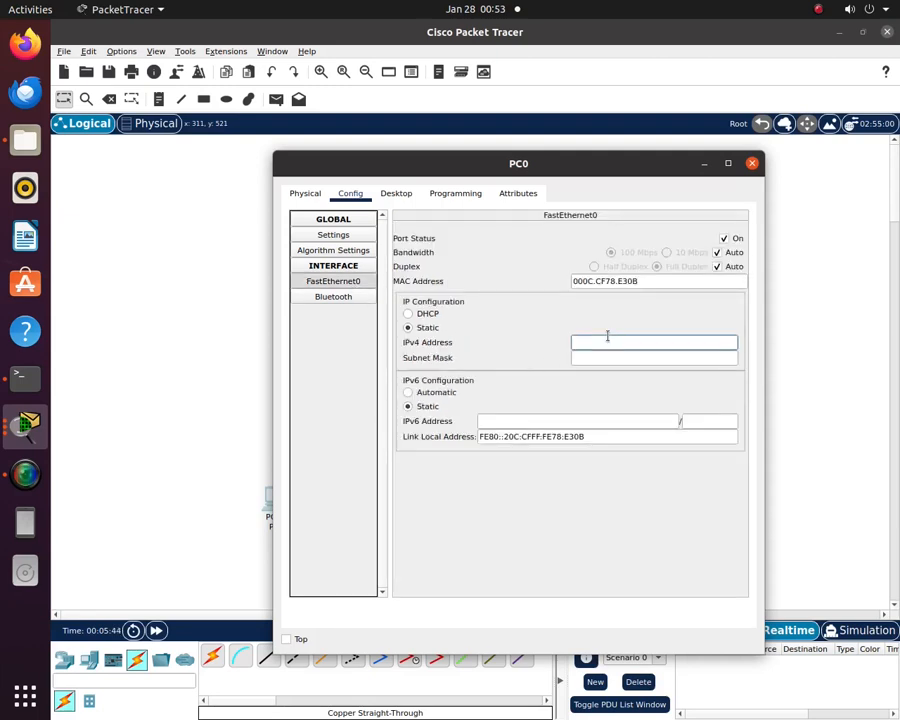
pyautogui.write('192.168.10.1')
pyautogui.click(635, 360)
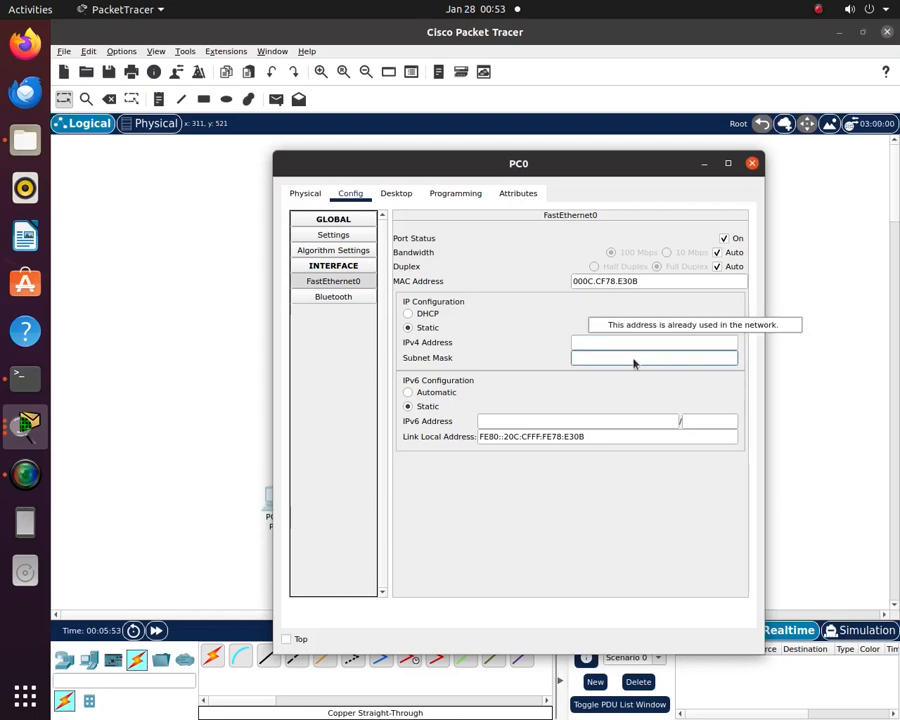
# Set PC0's FastEthernet0 to IPv4 address 192.168.10.2 with subnet mask 255.255.255.0
pyautogui.click(619, 342)
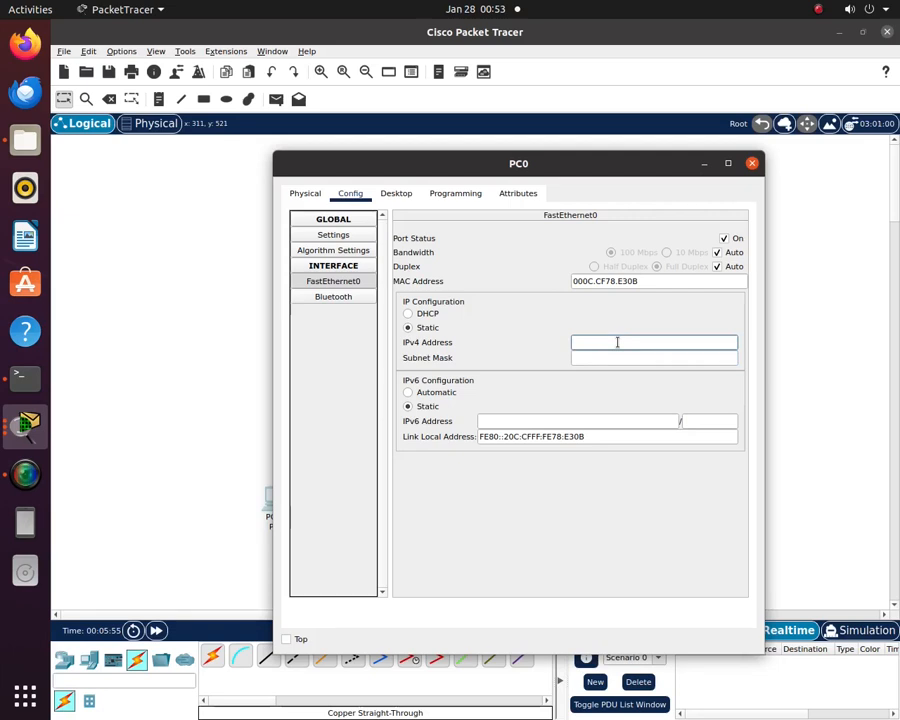
pyautogui.write('192.16')
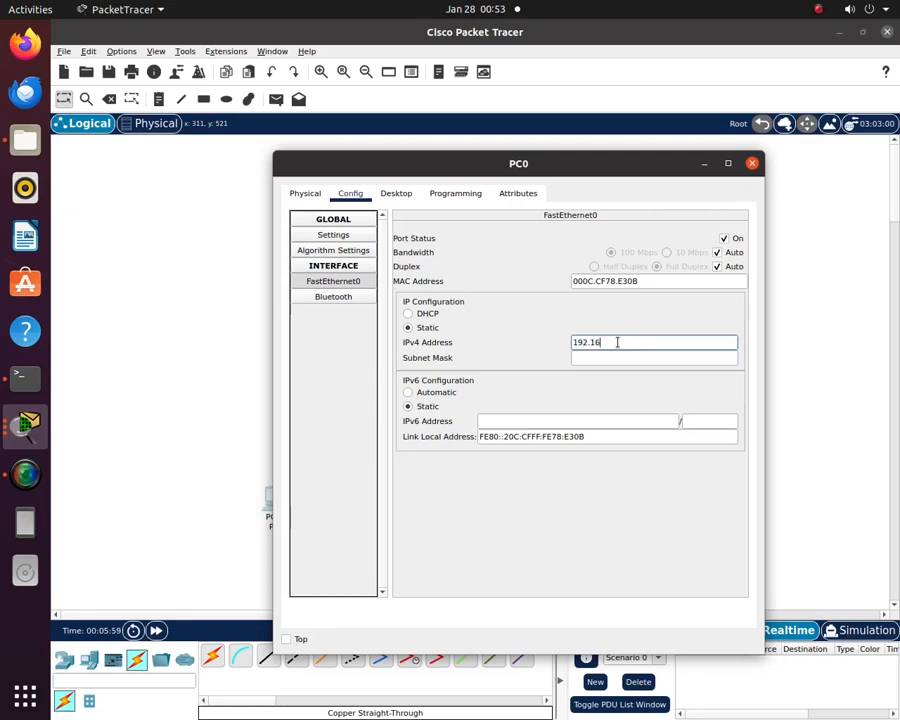
pyautogui.write('8.10.2')
pyautogui.click(617, 358)
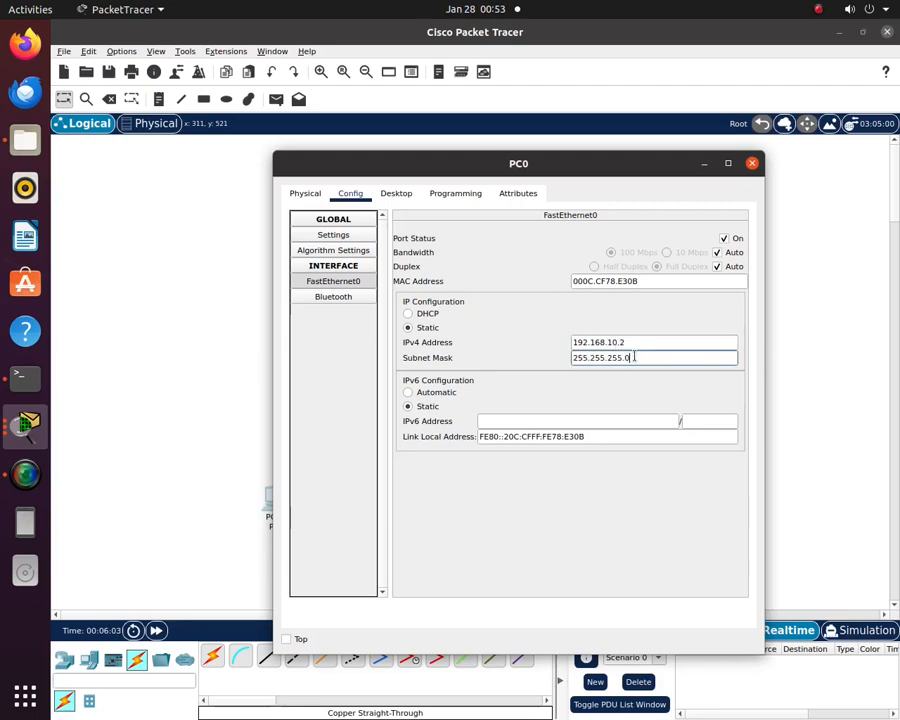
pyautogui.click(752, 163)
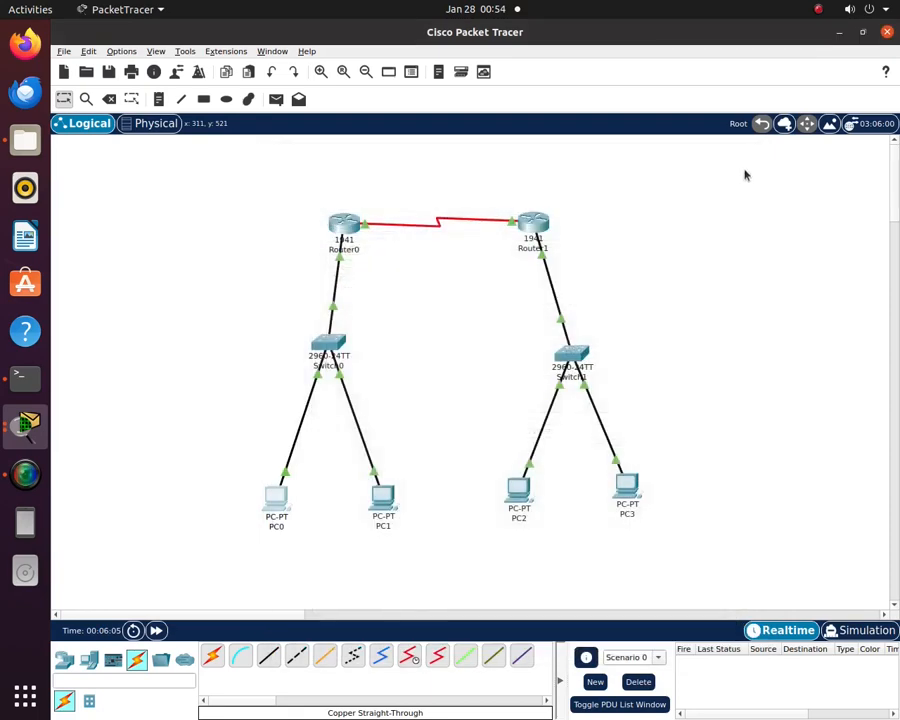
# Set PC1's IPv4 default gateway to 192.168.10.1
pyautogui.click(378, 497)
pyautogui.click(498, 352)
pyautogui.write('192.168.10.1')
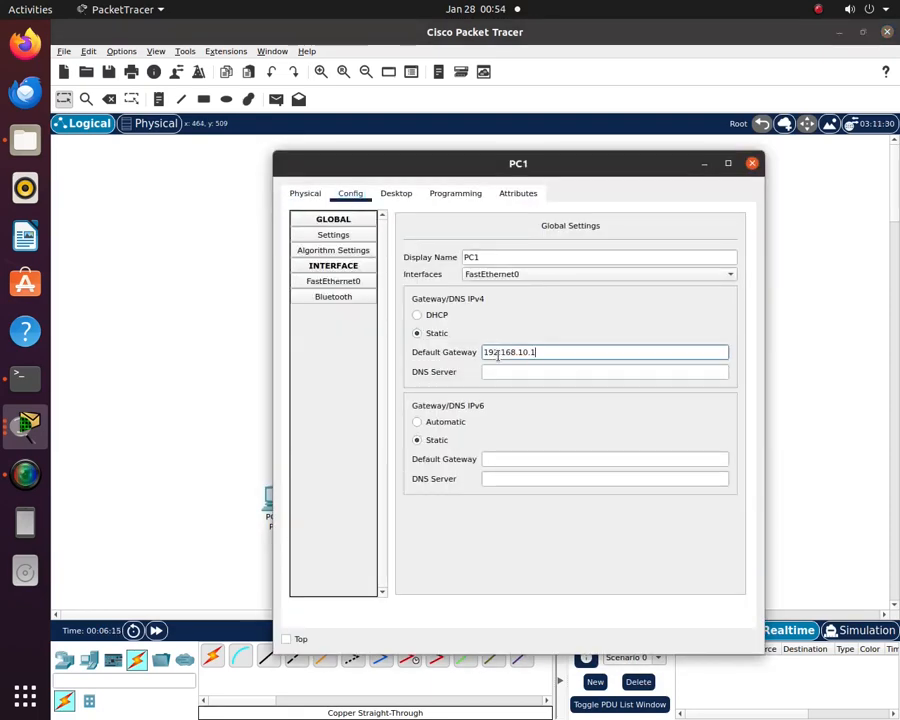
# Set PC1's FastEthernet0 to IPv4 address 192.168.10.3 and fill in its subnet mask
pyautogui.click(344, 284)
pyautogui.click(605, 341)
pyautogui.write('192.168.10.')
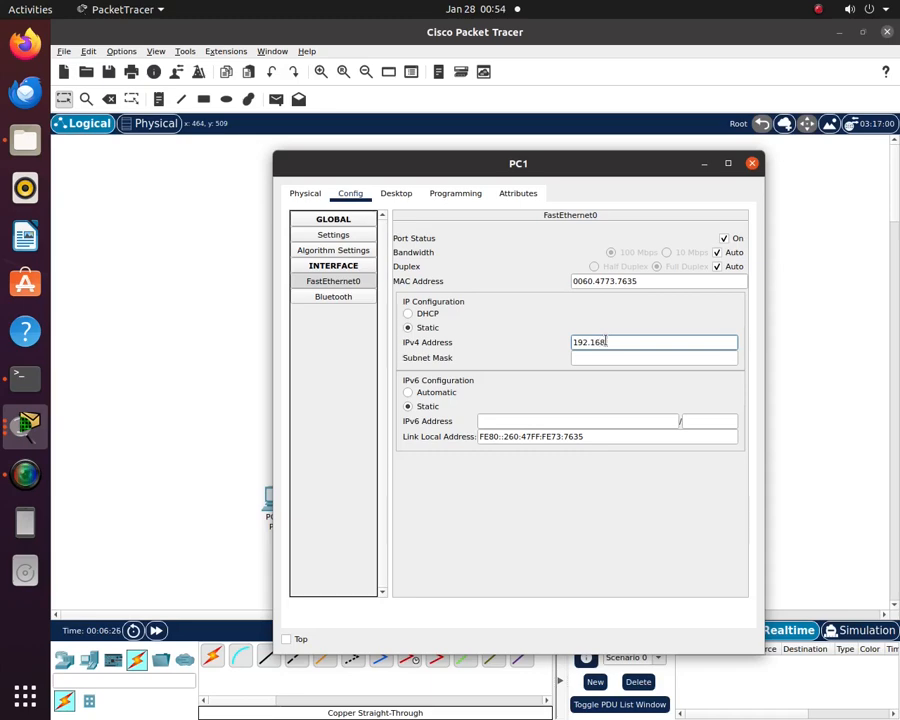
pyautogui.write('3')
pyautogui.click(653, 357)
pyautogui.click(752, 163)
# Set PC2's IPv4 default gateway to 192.168.20.1
pyautogui.click(516, 496)
pyautogui.click(506, 352)
pyautogui.write('192.168.20.1')
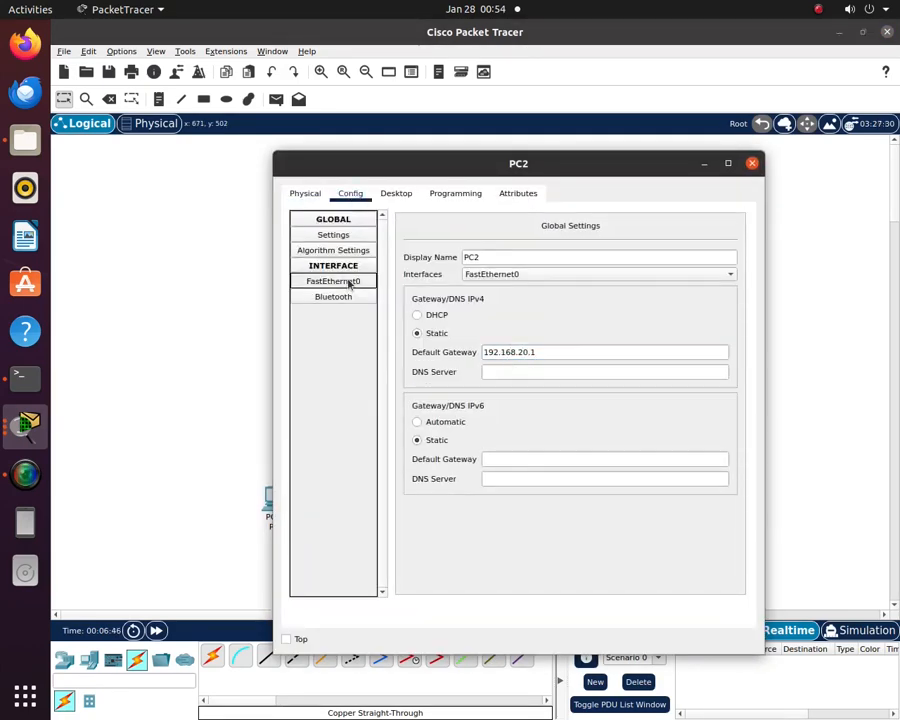
# Set PC2's FastEthernet0 to IPv4 address 192.168.20.2 with subnet mask 255.255.255.0
pyautogui.click(349, 282)
pyautogui.click(621, 339)
pyautogui.write('192.168.20.2')
pyautogui.click(663, 355)
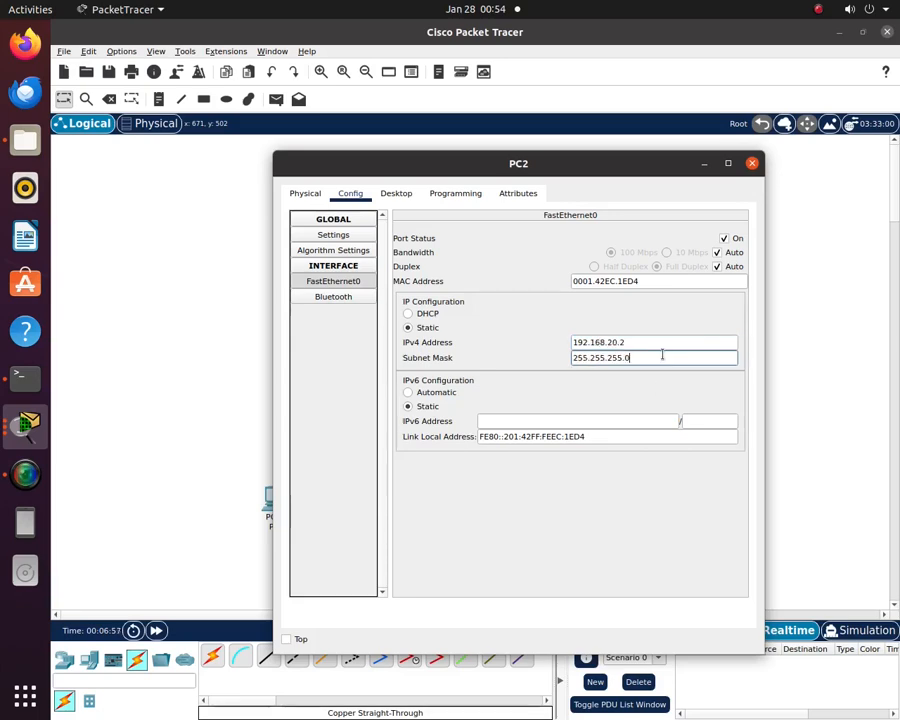
pyautogui.click(752, 163)
# Set PC3's IPv4 default gateway to 192.168.20.1
pyautogui.click(624, 496)
pyautogui.click(350, 193)
pyautogui.click(495, 352)
pyautogui.write('192.1')
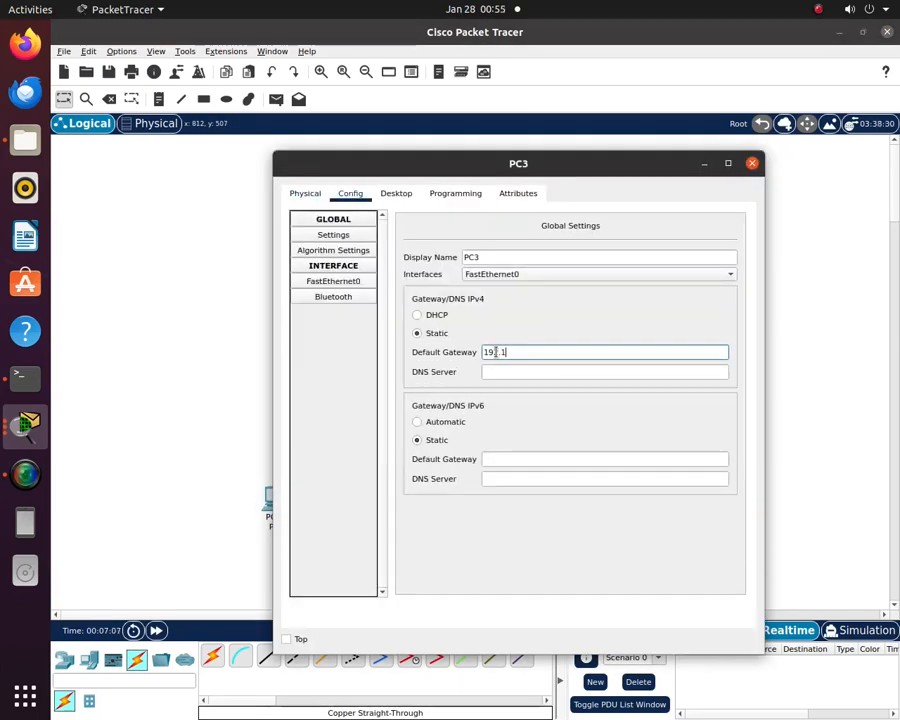
pyautogui.write('68.20.1')
# Set the IPv4 address of PC3's FastEthernet0 to 192.168.20.3
pyautogui.click(340, 281)
pyautogui.click(616, 339)
pyautogui.write('192.168.')
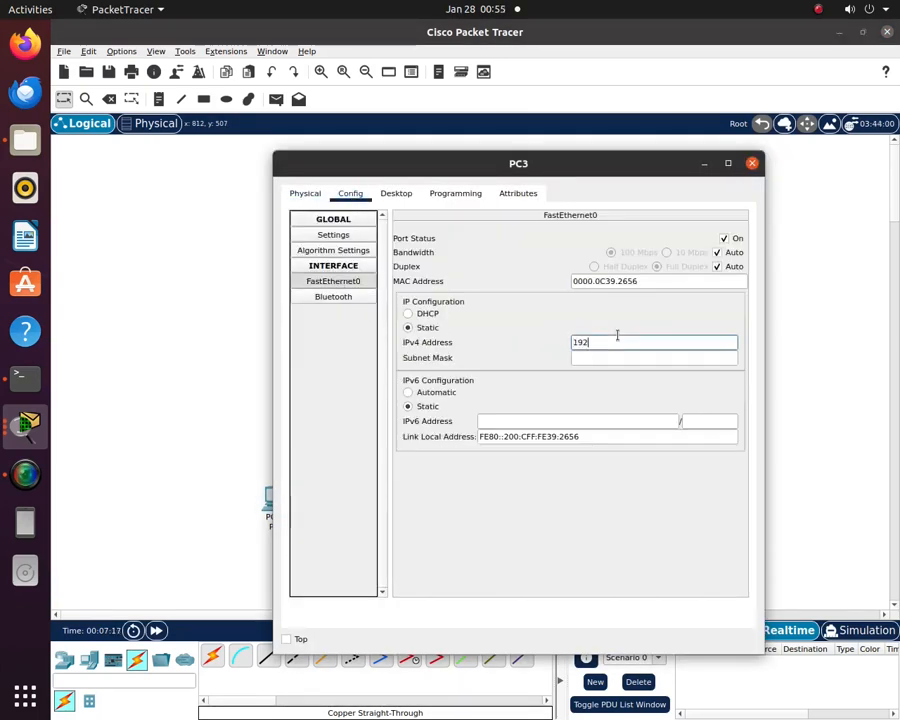
pyautogui.write('20.3')
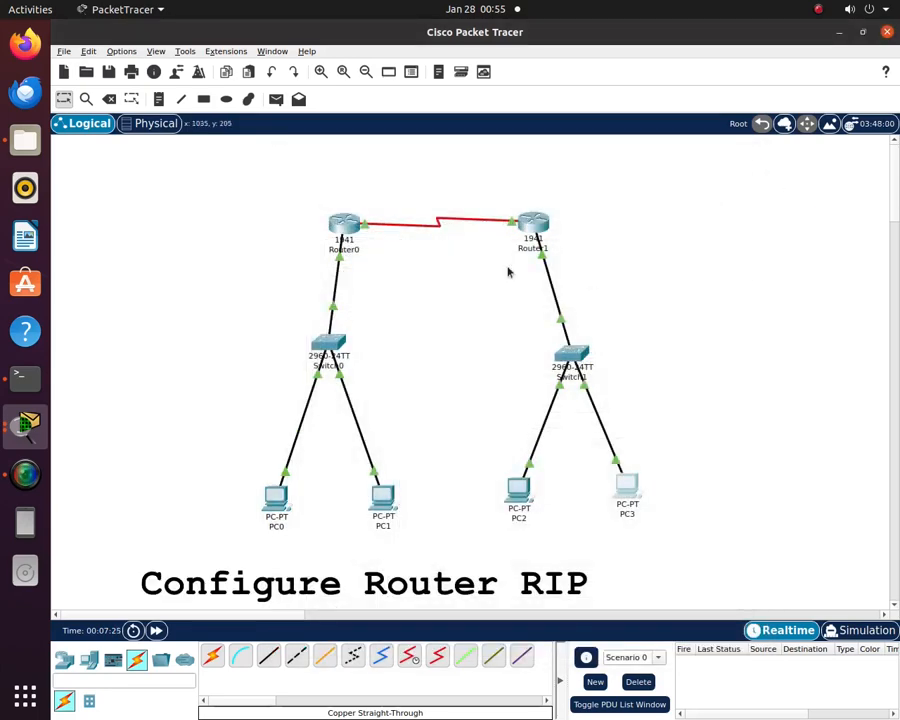
# Enter RIP router configuration mode on Router0 from global configuration
pyautogui.click(340, 222)
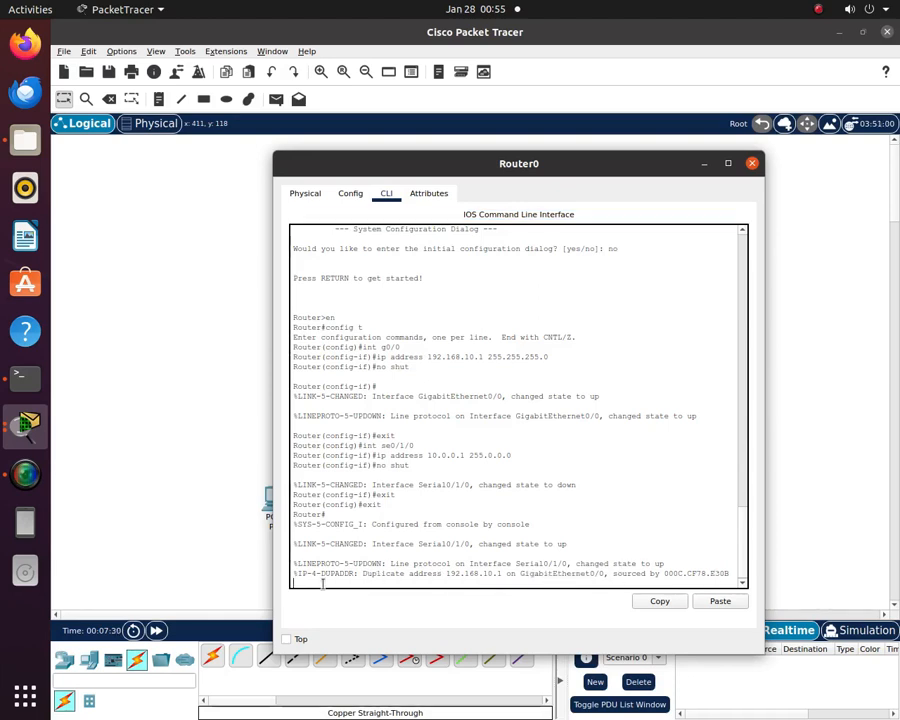
pyautogui.press('Return')
pyautogui.write('co')
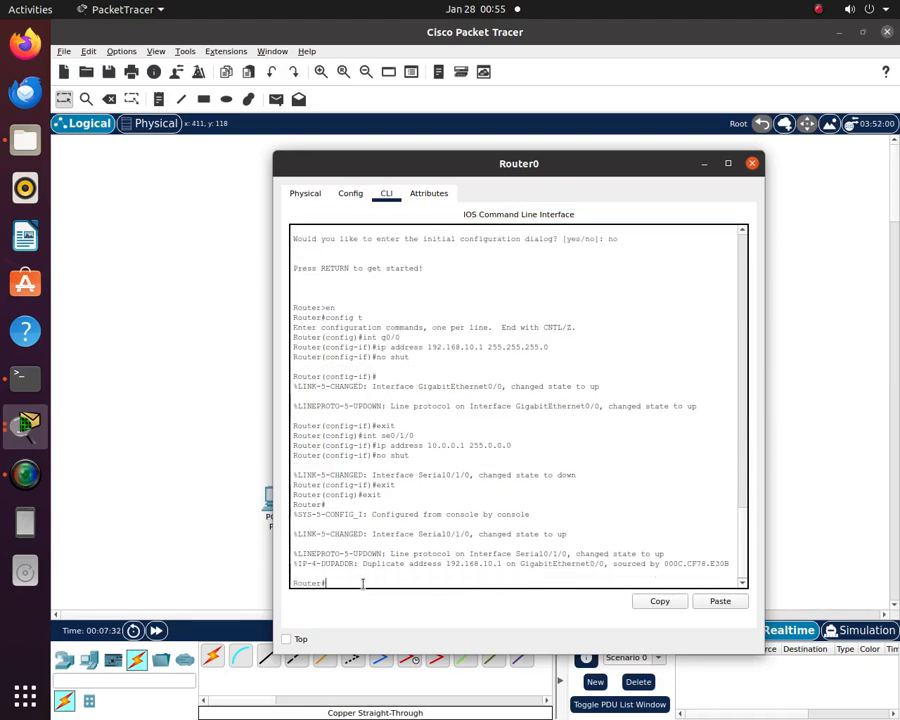
pyautogui.write('nfig t')
pyautogui.press('Return')
pyautogui.write('router rip')
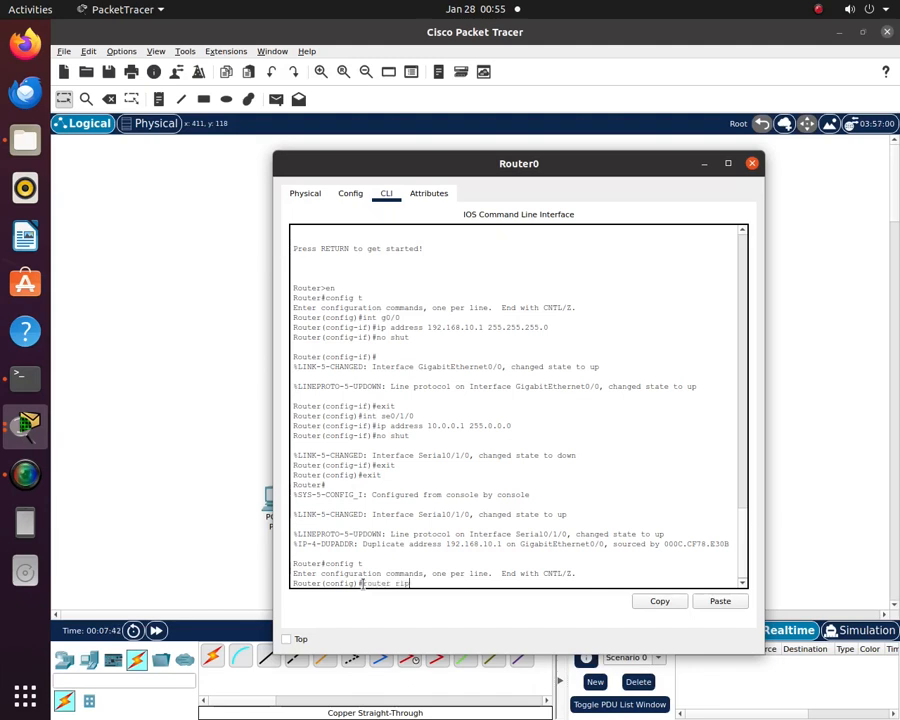
pyautogui.press('Return')
# Add network 192.168.10.0 to the RIP configuration on Router0
pyautogui.write('ne')
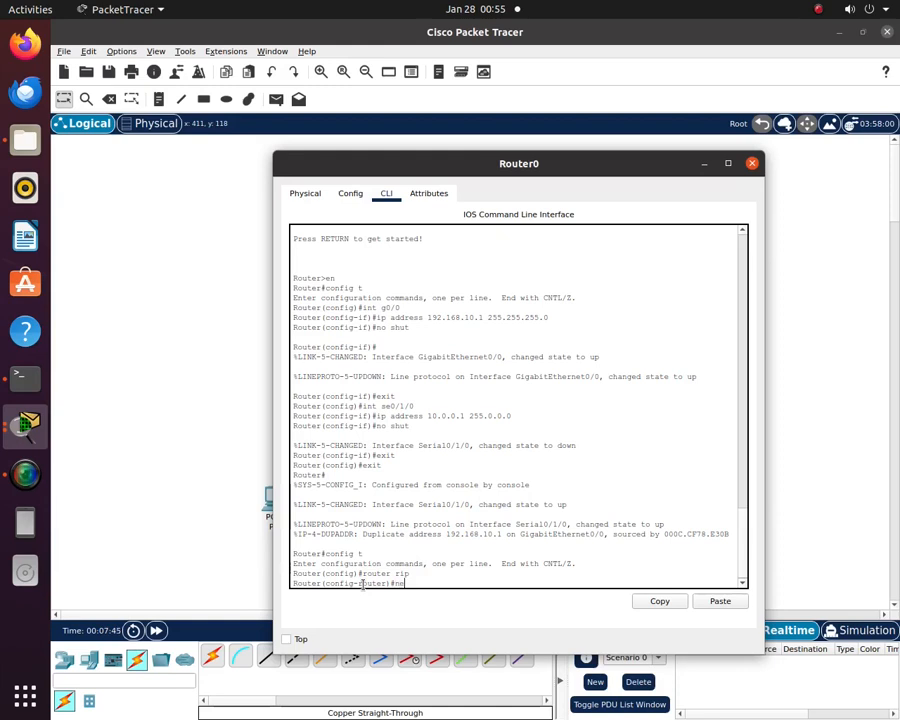
pyautogui.write('twork 19')
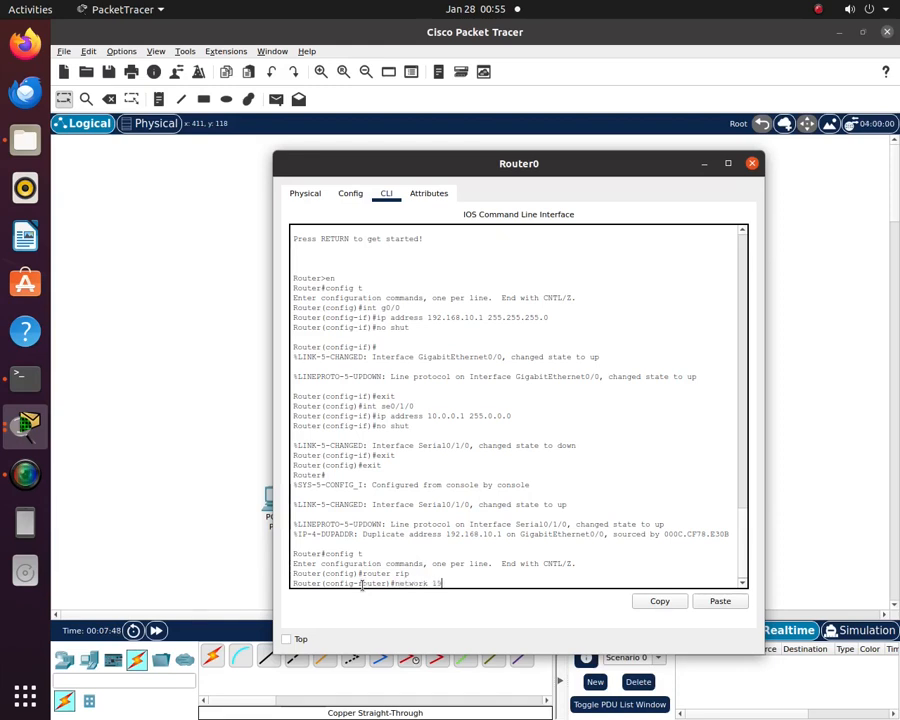
pyautogui.write('2.168.10.0')
pyautogui.press('Return')
# Add network 10.0.0.0 to Router0's RIP configuration and return to privileged EXEC mode
pyautogui.write('ne')
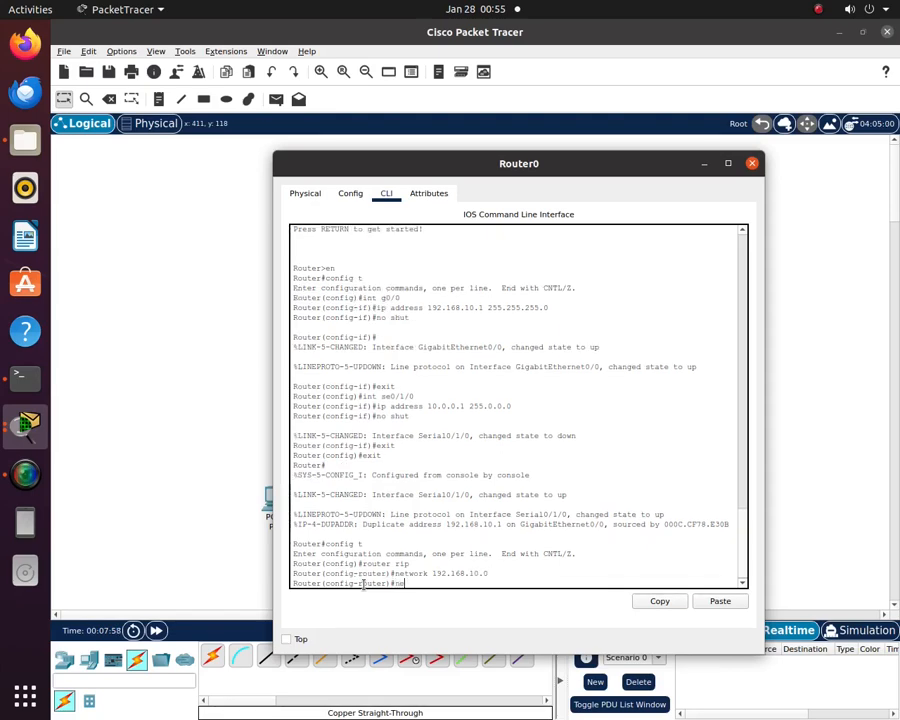
pyautogui.write('twork 192.168')
pyautogui.press('BackSpace')
pyautogui.press('BackSpace')
pyautogui.press('BackSpace')
pyautogui.write('0.0.0.0')
pyautogui.press('Return')
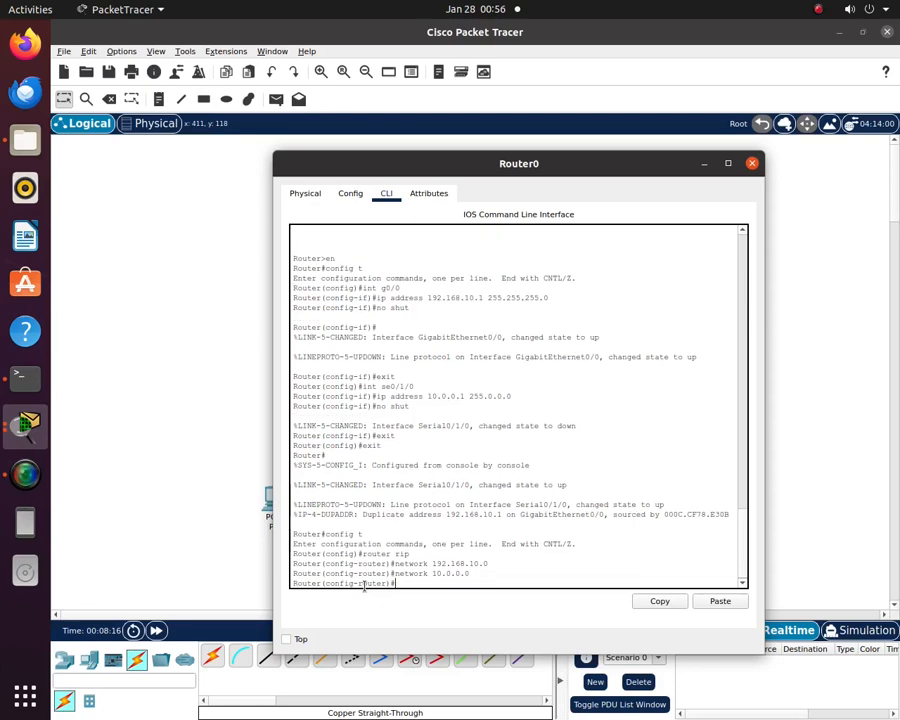
pyautogui.write('exit')
pyautogui.press('Return')
pyautogui.write('exit')
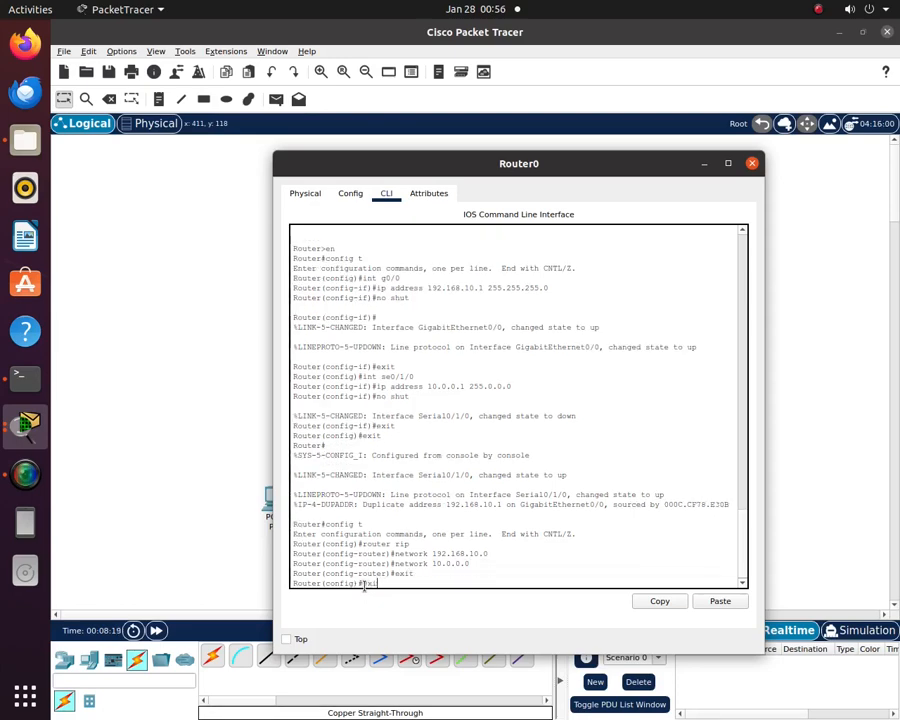
pyautogui.press('Return')
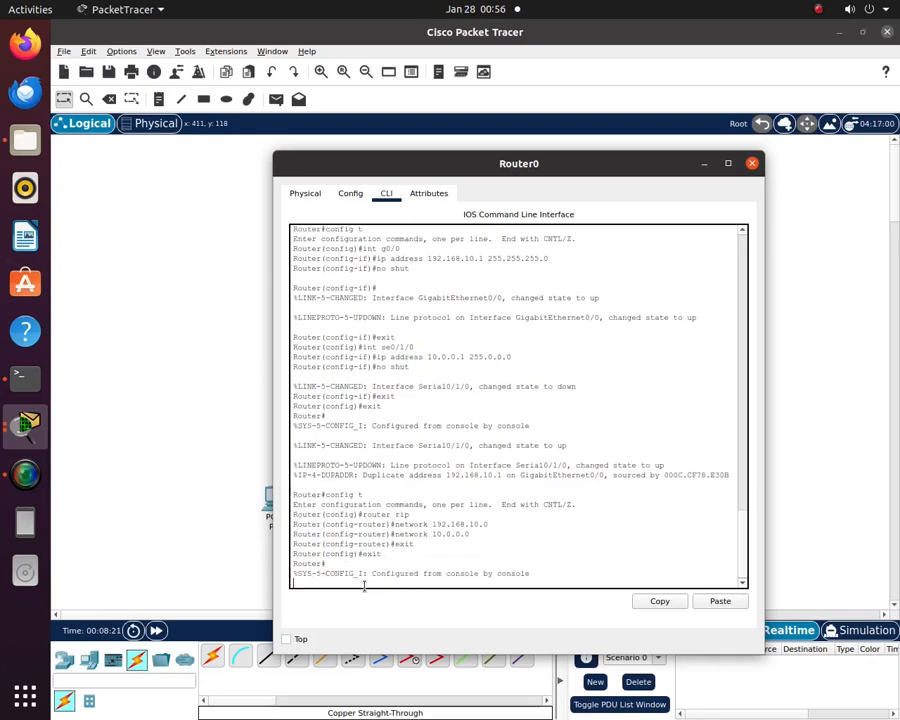
pyautogui.press('Return')
# Save Router0's running-config to startup-config under the default destination filename and close its window
pyautogui.write('copy run')
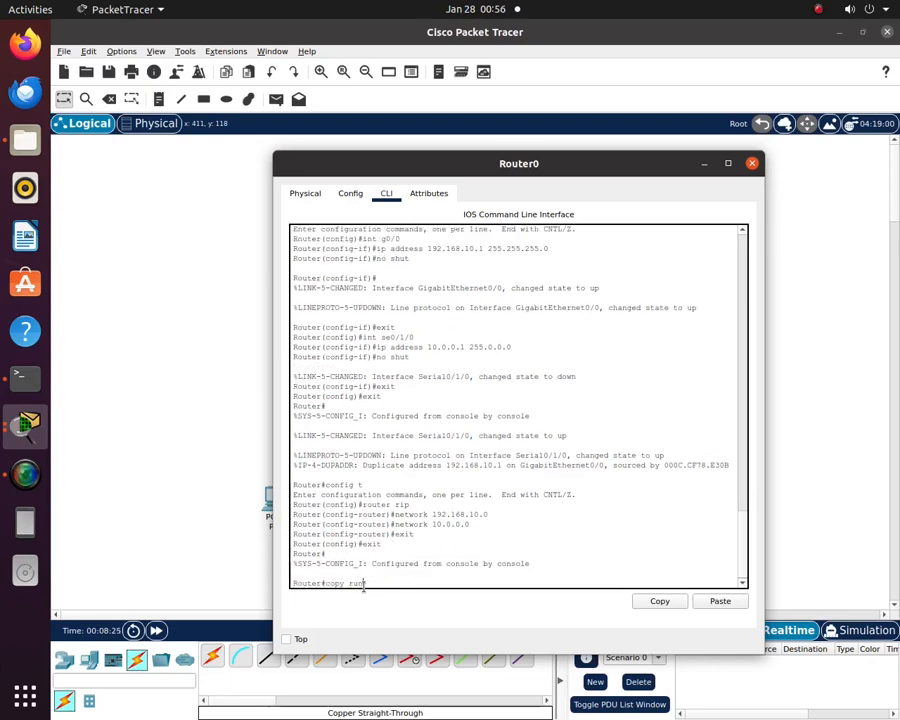
pyautogui.write('ning-config start')
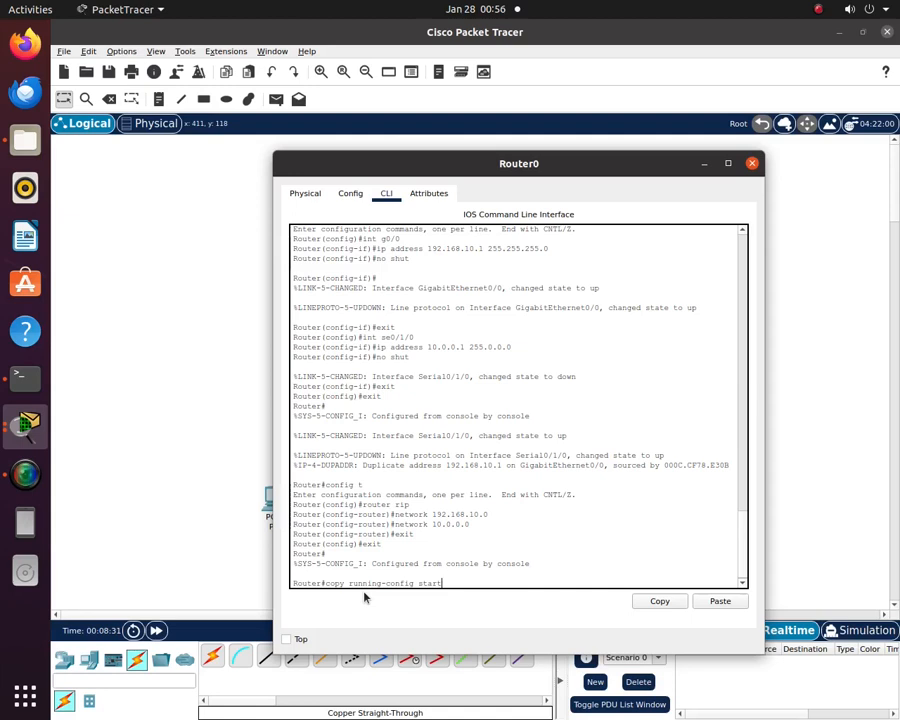
pyautogui.write('-u')
pyautogui.write('p')
pyautogui.press('BackSpace')
pyautogui.press('BackSpace')
pyautogui.press('BackSpace')
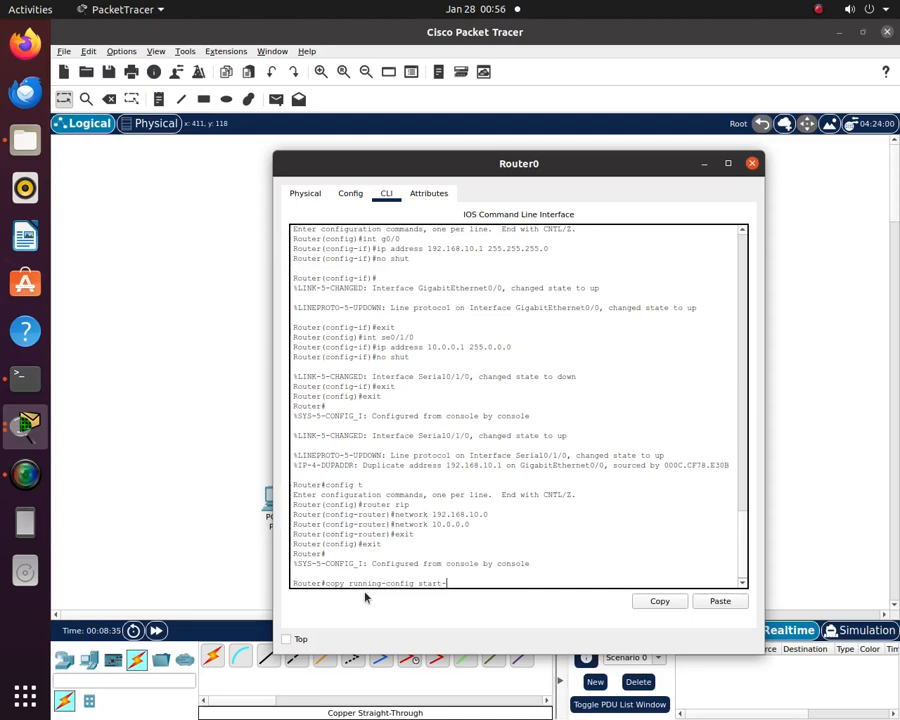
pyautogui.write('up-')
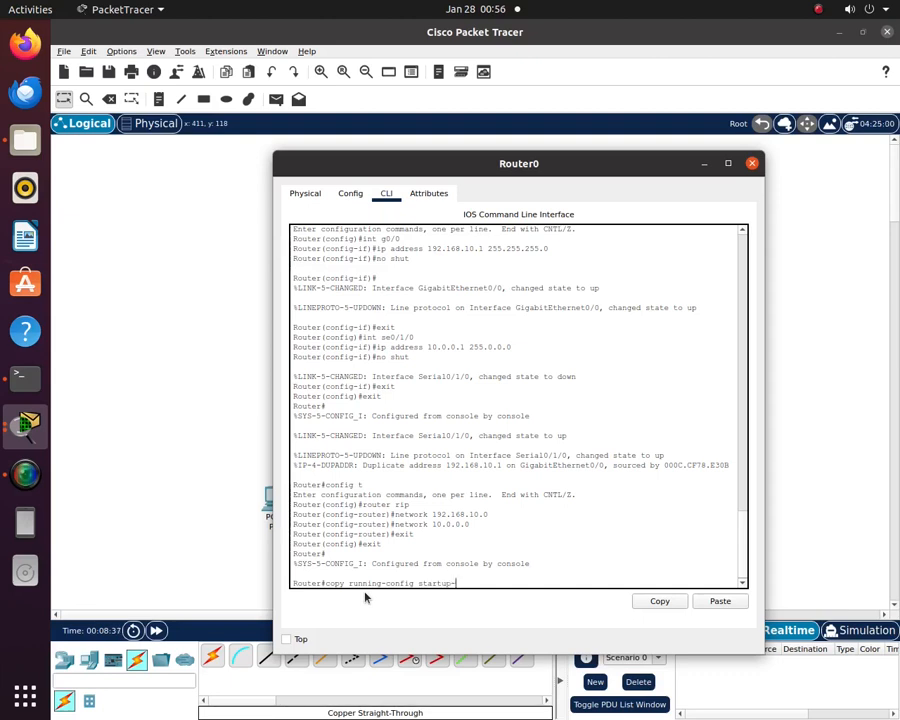
pyautogui.write('config')
pyautogui.press('Return')
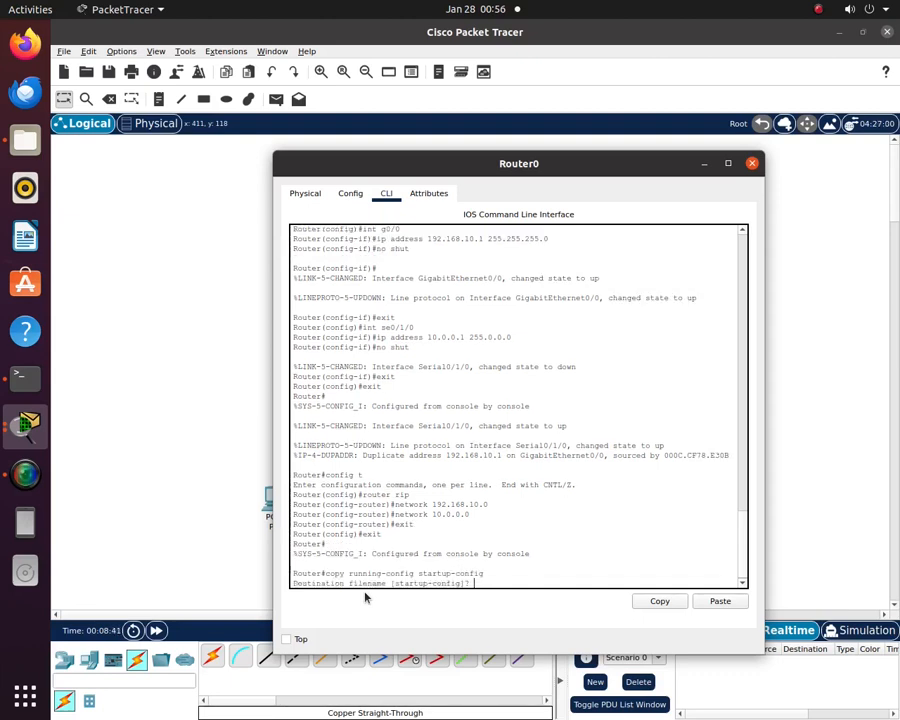
pyautogui.press('Return')
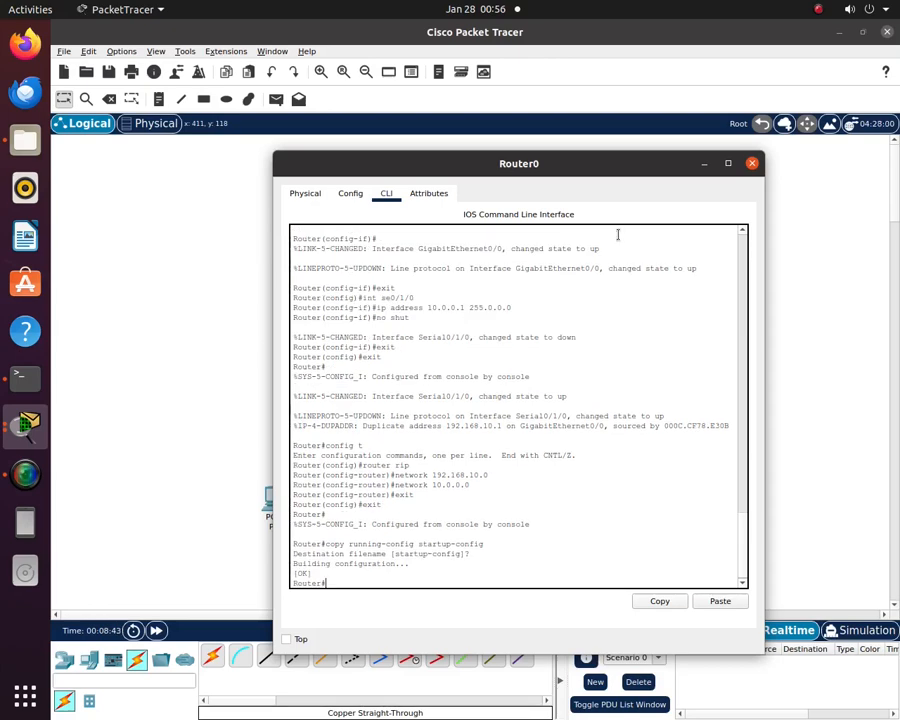
pyautogui.click(752, 163)
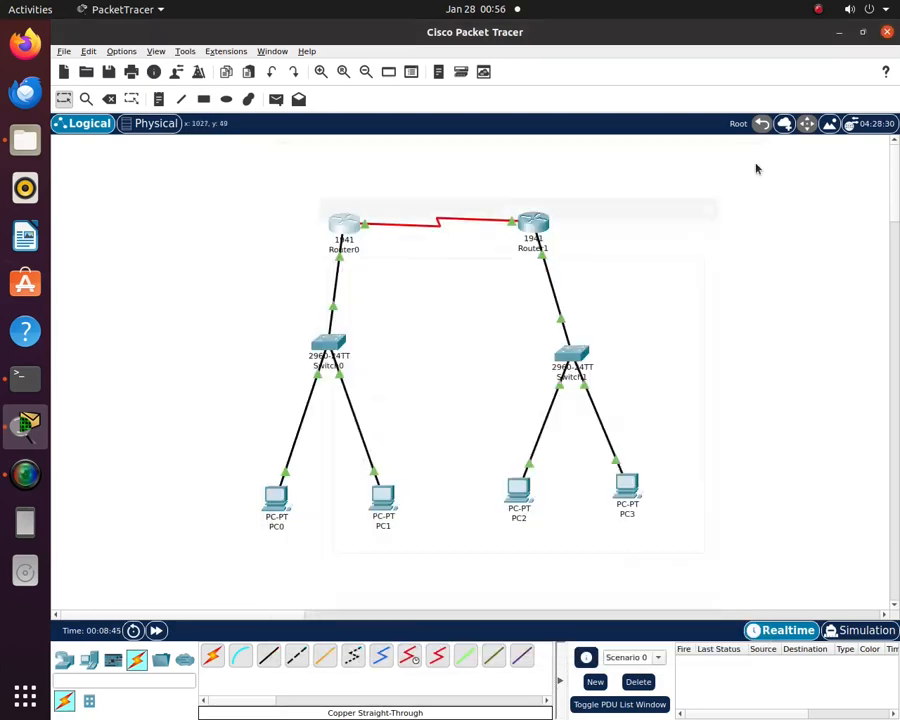
# Enter RIP configuration mode on Router1 and add network 192.168.20.0
pyautogui.click(530, 230)
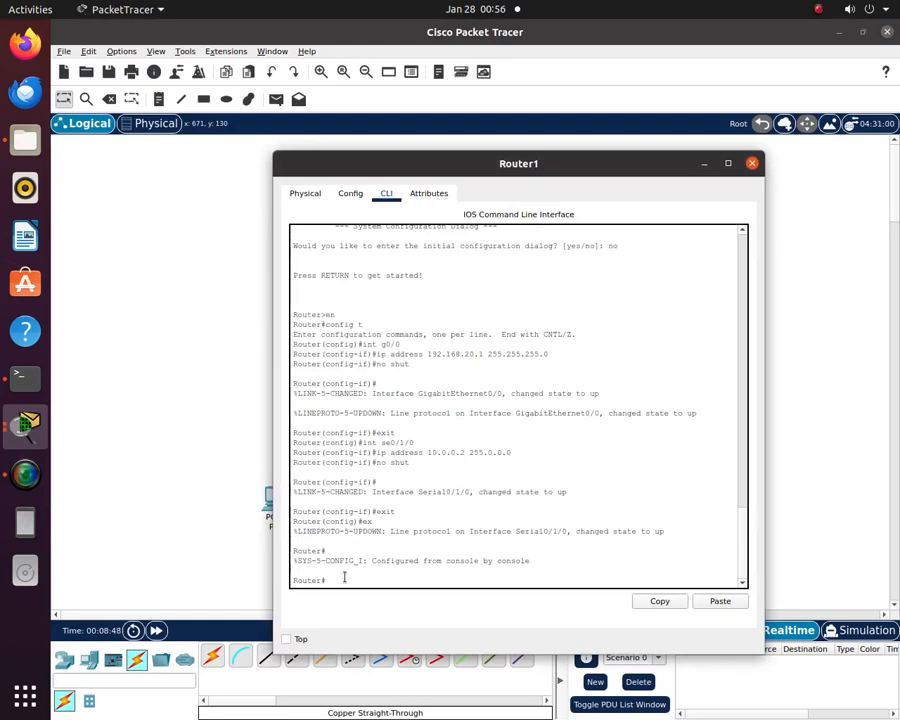
pyautogui.write('config t')
pyautogui.press('Return')
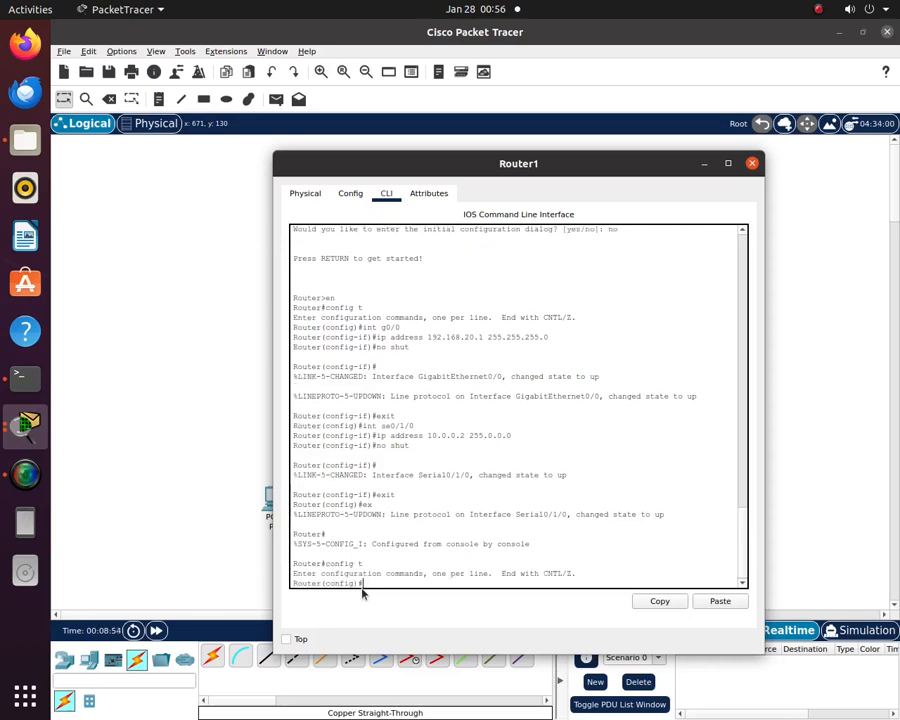
pyautogui.write('router rip')
pyautogui.press('Return')
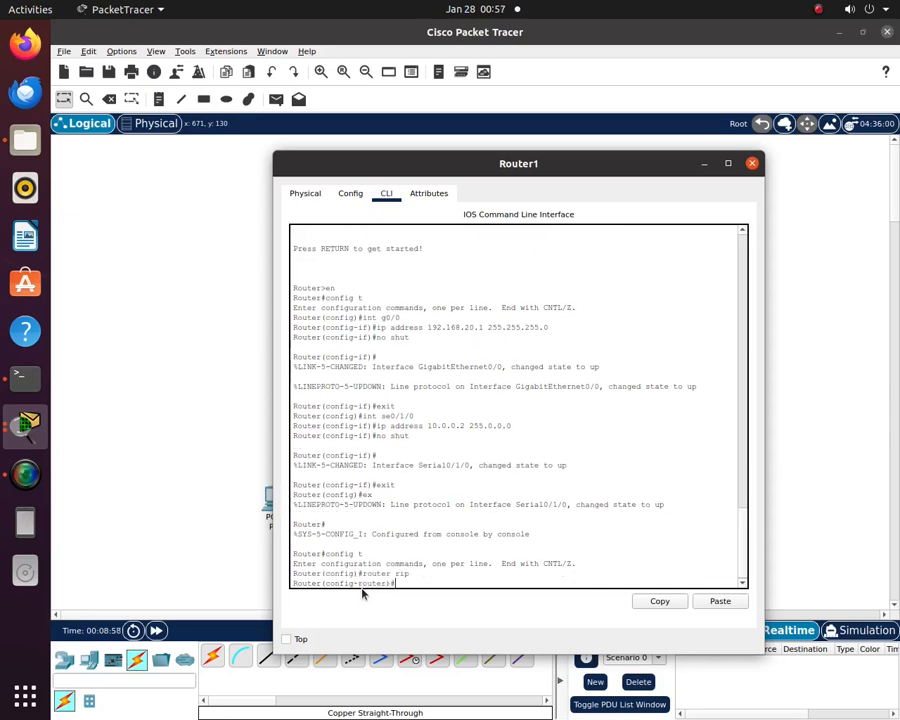
pyautogui.write('network 192.168.20.0')
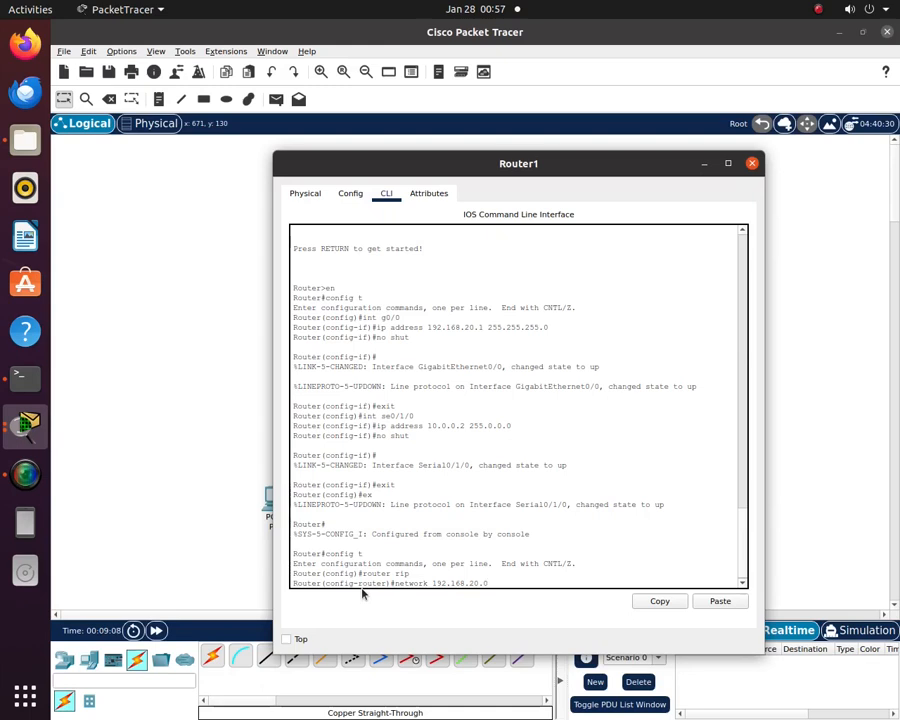
pyautogui.press('Return')
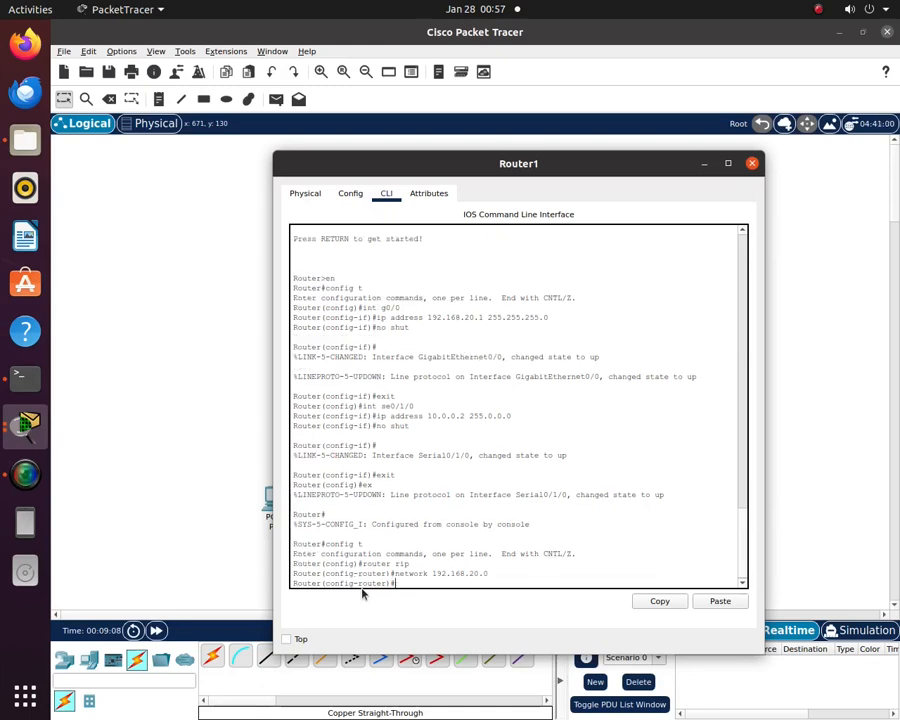
# Add network 10.0.0.0 to Router1's RIP configuration and return to privileged EXEC mode
pyautogui.write('network 10.0.0.0')
pyautogui.press('Return')
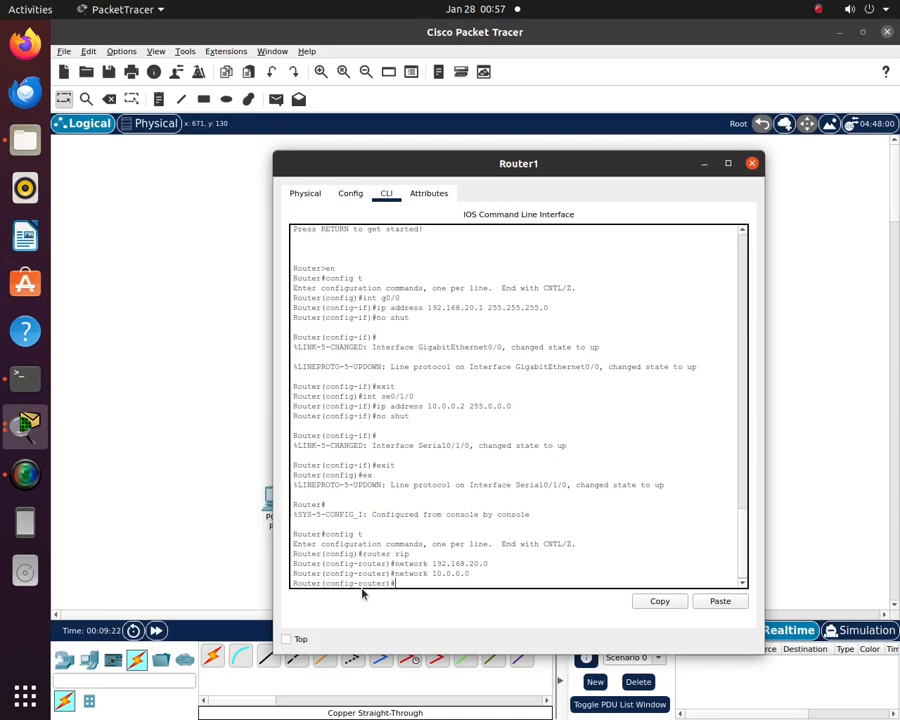
pyautogui.write('exit')
pyautogui.press('Return')
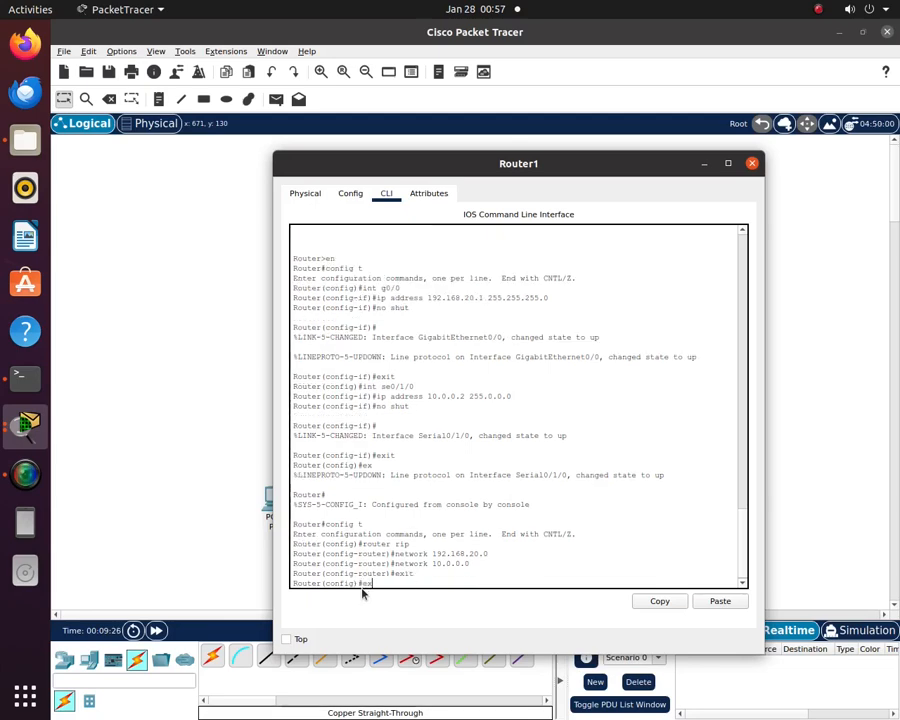
pyautogui.press('Return')
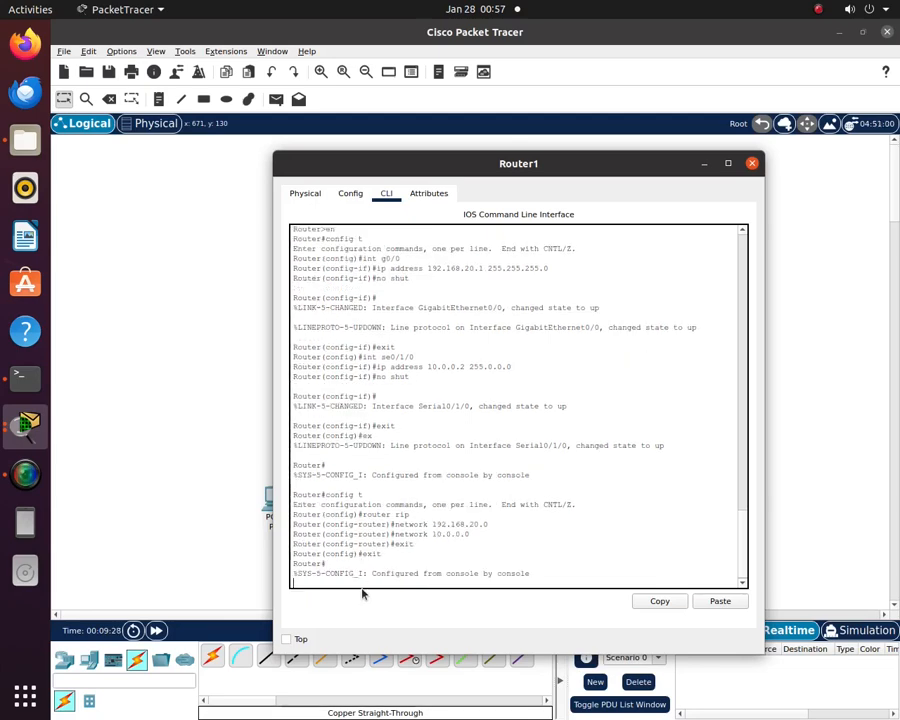
pyautogui.press('Return')
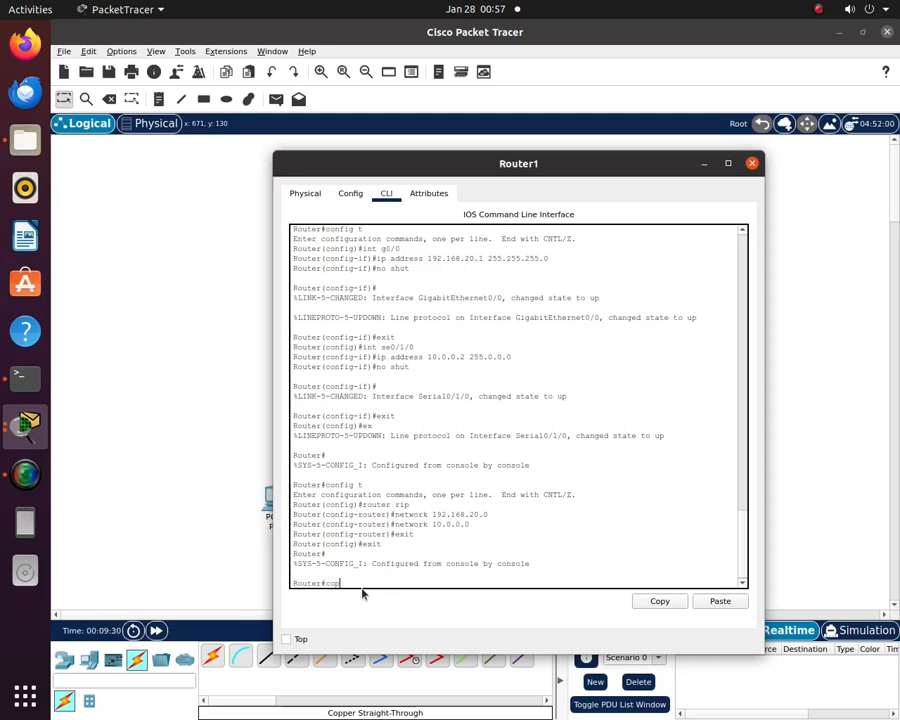
# Save Router1's running-config to startup-config under the default destination filename
pyautogui.write('copy running-config sta')
pyautogui.write('rtup-config')
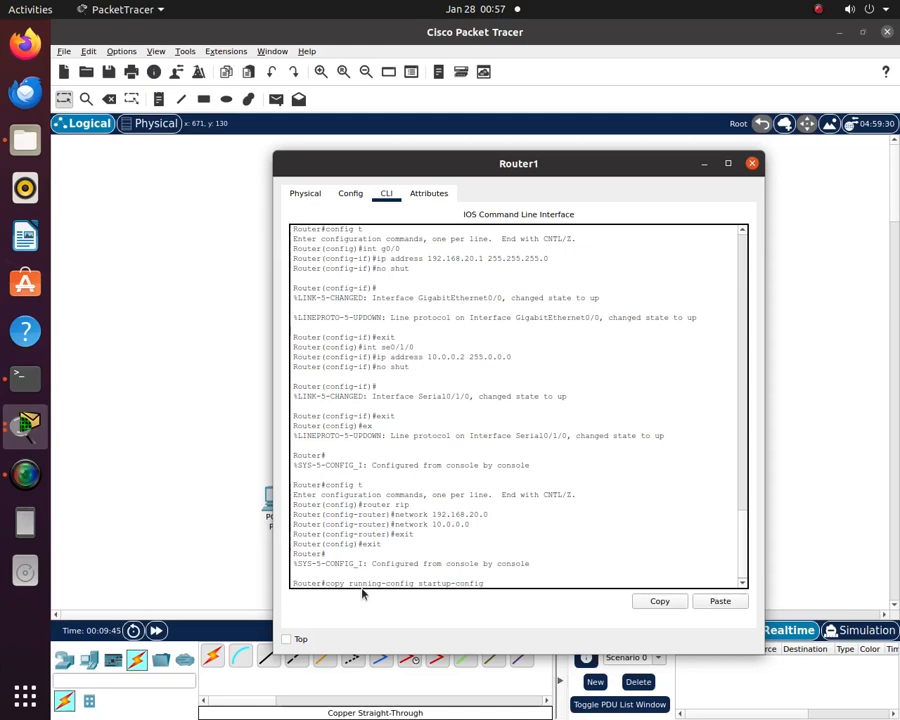
pyautogui.press('Return')
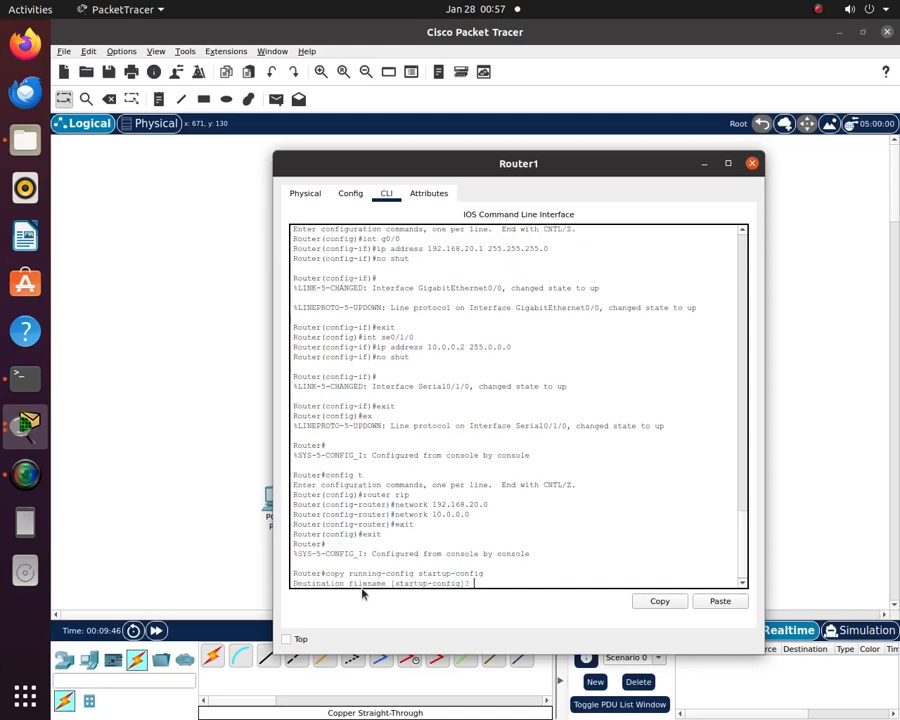
pyautogui.press('Return')
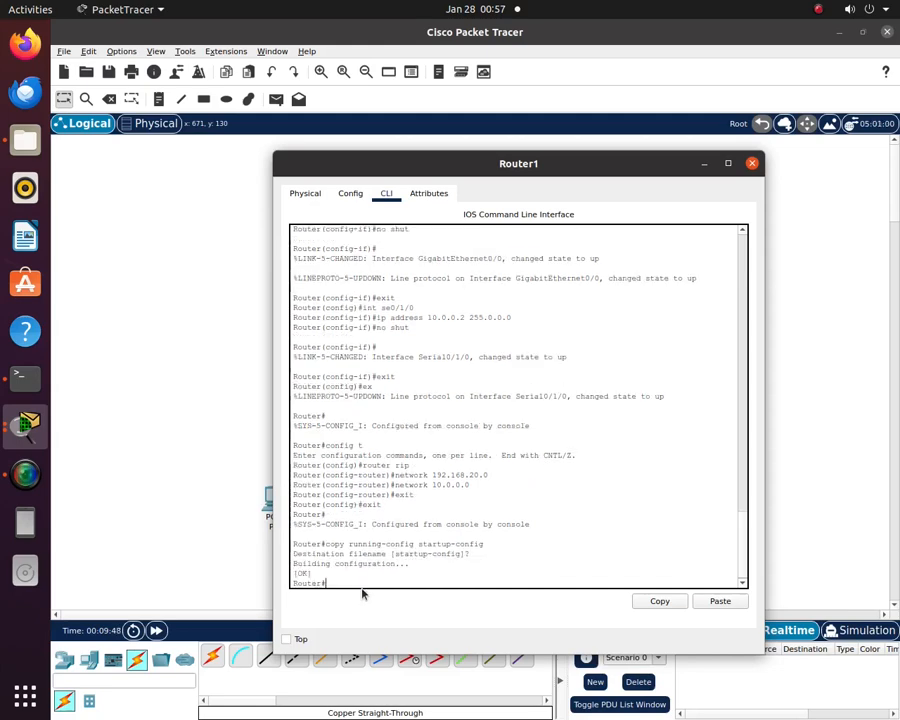
# Close Router1's window and move the router slightly farther away from Router0 on the workspace
pyautogui.click(752, 163)
pyautogui.moveTo(533, 224); pyautogui.dragTo(548, 228)
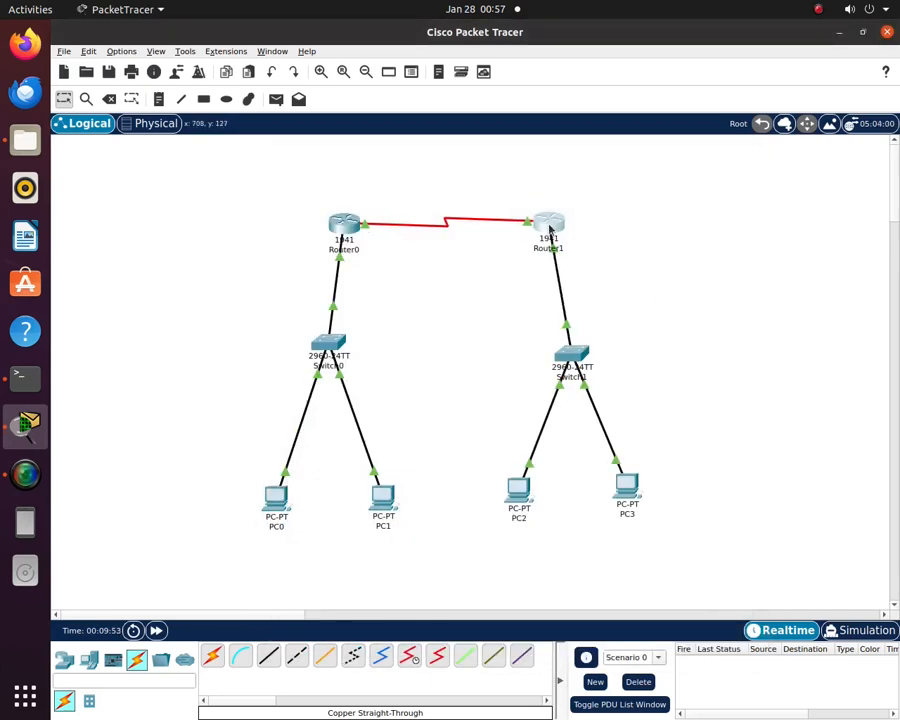
pyautogui.moveTo(549, 229)
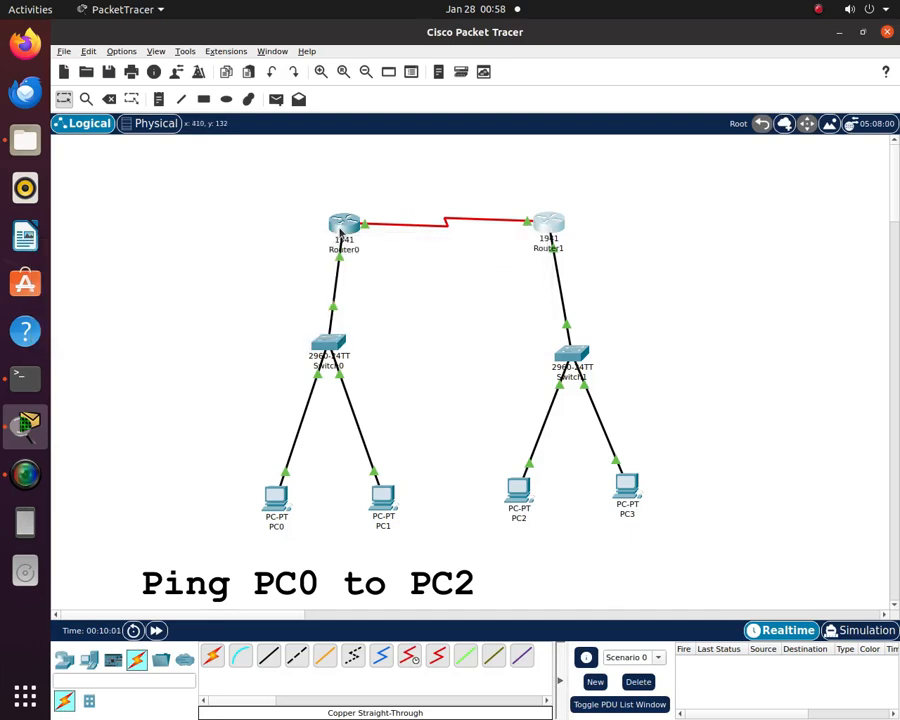
# Send a simple PDU from PC0 to PC2 in Realtime mode to test connectivity
pyautogui.moveTo(340, 232)
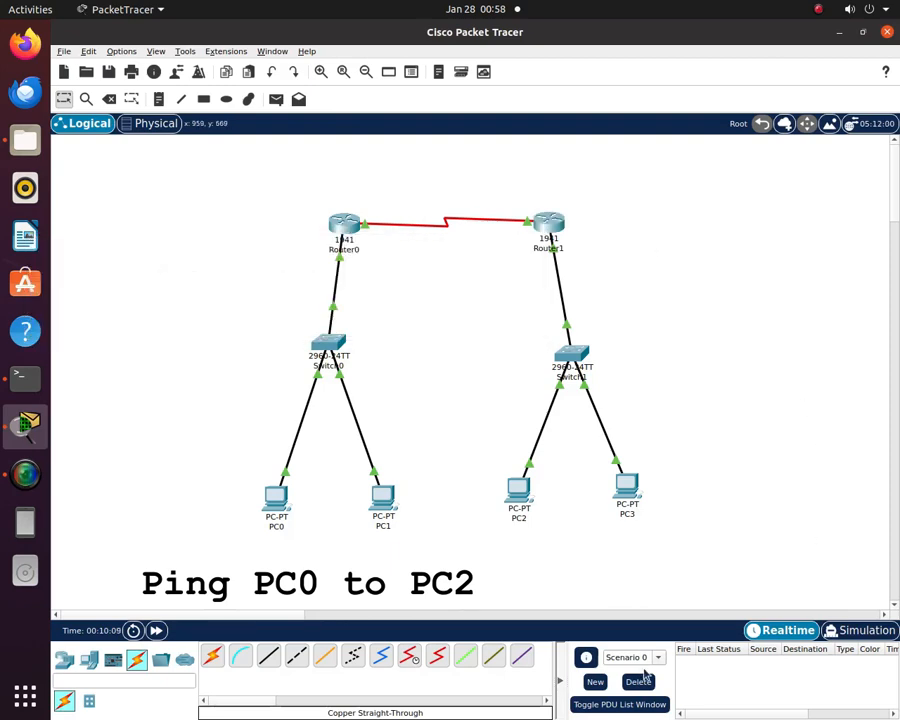
pyautogui.click(276, 99)
pyautogui.click(276, 495)
pyautogui.click(516, 489)
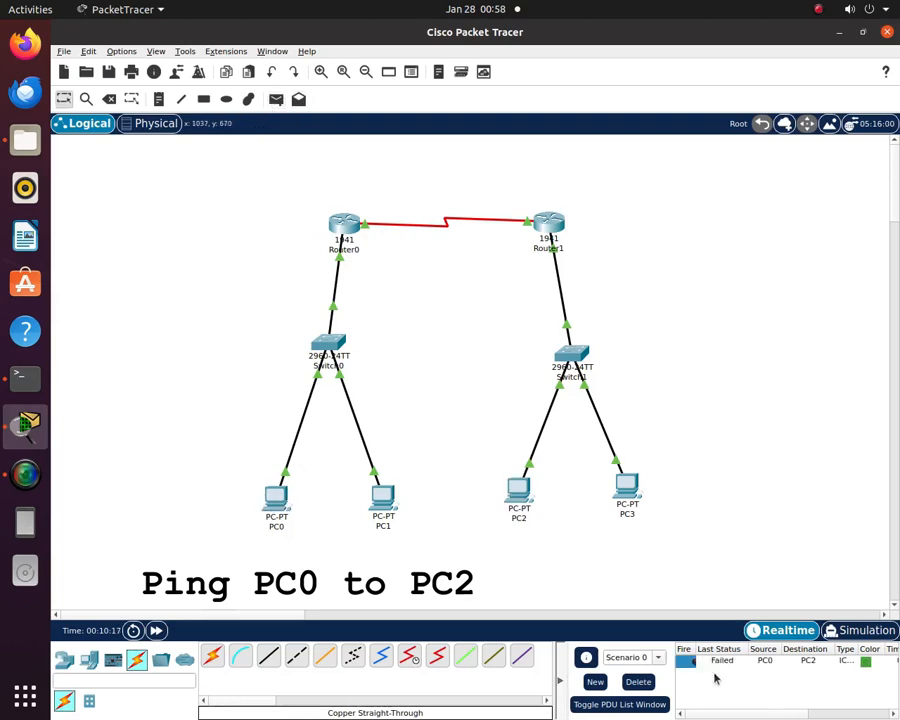
# Switch to Simulation mode and create a simple PDU from PC0 to PC2
pyautogui.hotkey('shift', 's')
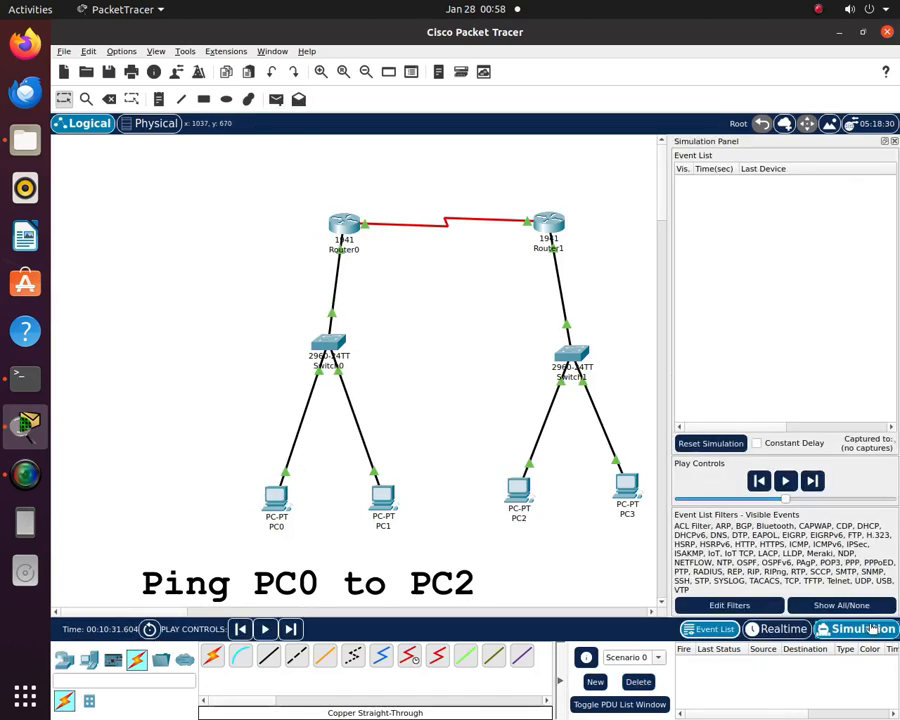
pyautogui.press('p')
pyautogui.click(276, 495)
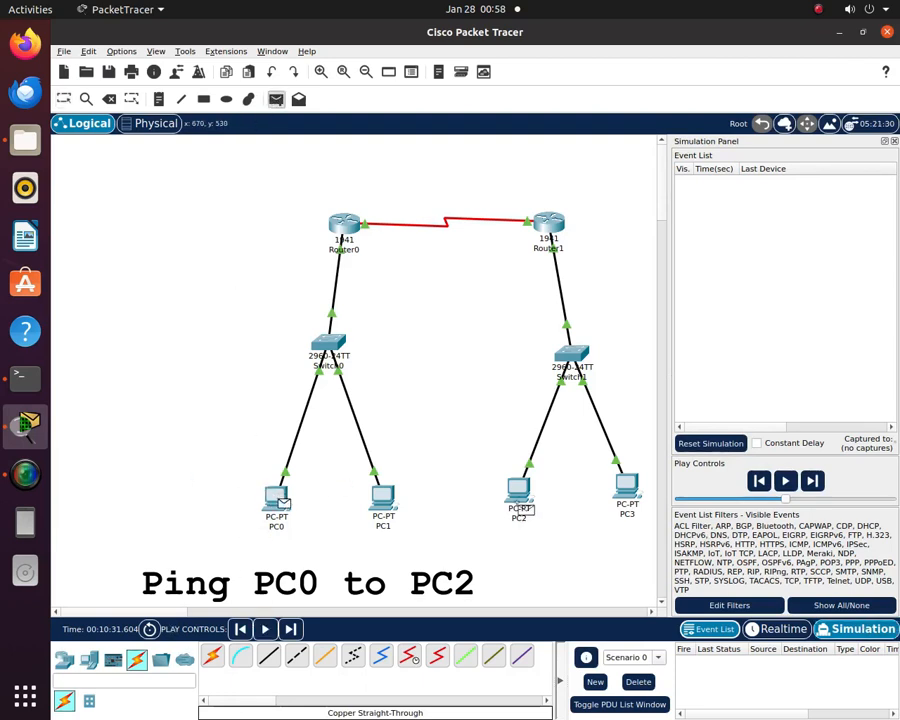
pyautogui.click(520, 500)
# Step the simulation forward event by event until the PC0-to-PC2 PDU's reply gets back to PC0
pyautogui.click(812, 482)
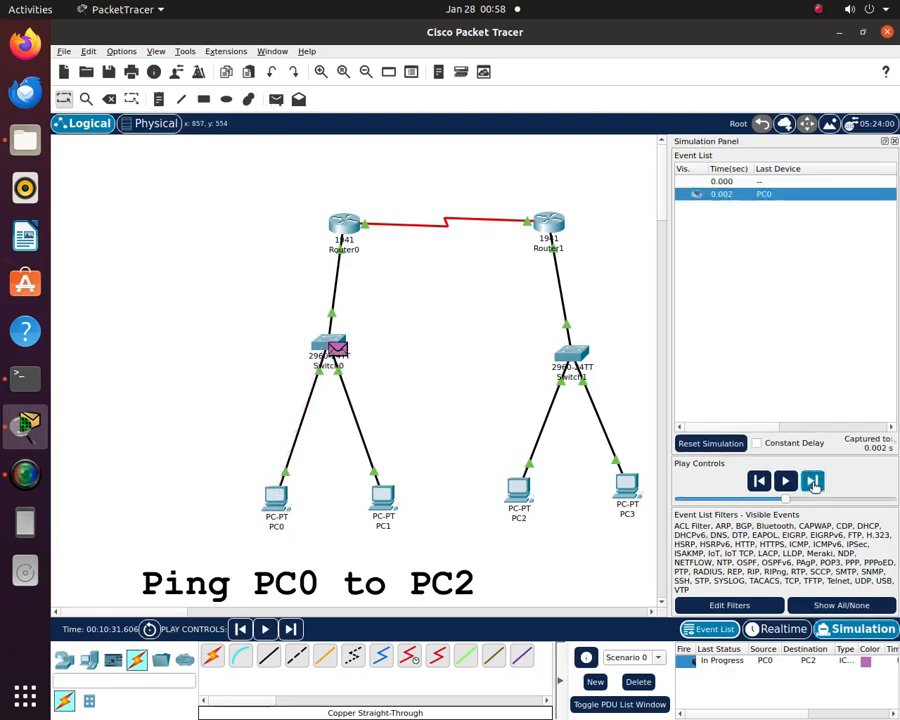
pyautogui.click(813, 482)
pyautogui.click(813, 482)
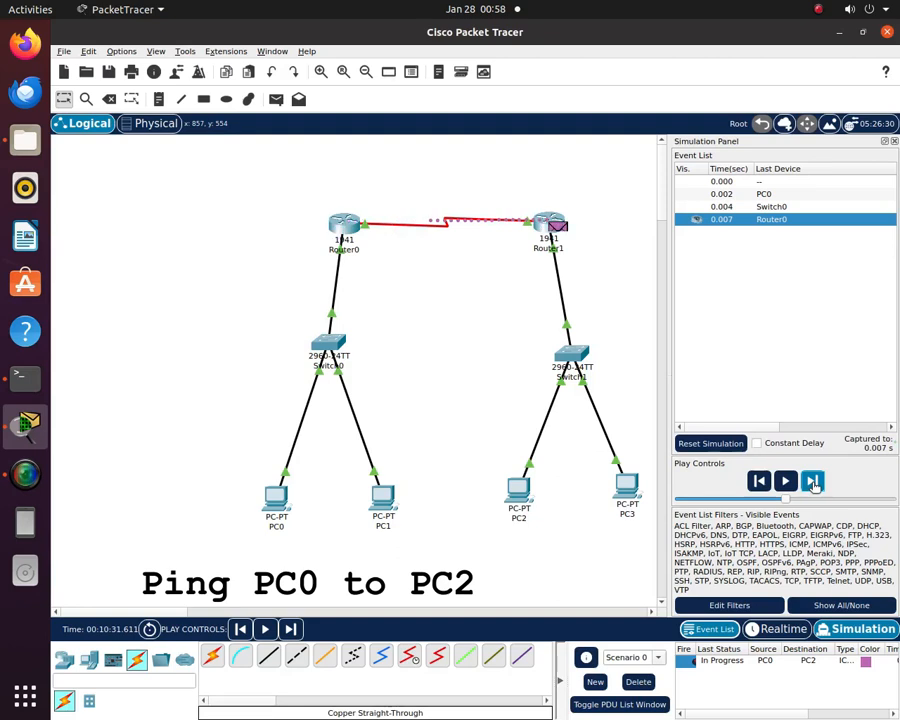
pyautogui.click(813, 482)
pyautogui.click(813, 482)
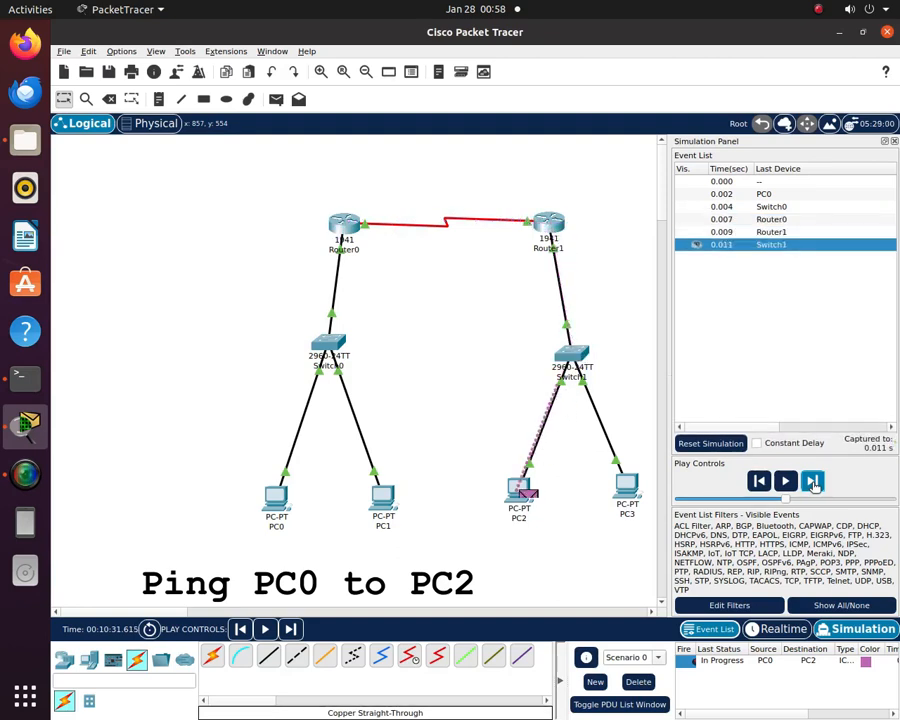
pyautogui.click(813, 482)
pyautogui.click(813, 482)
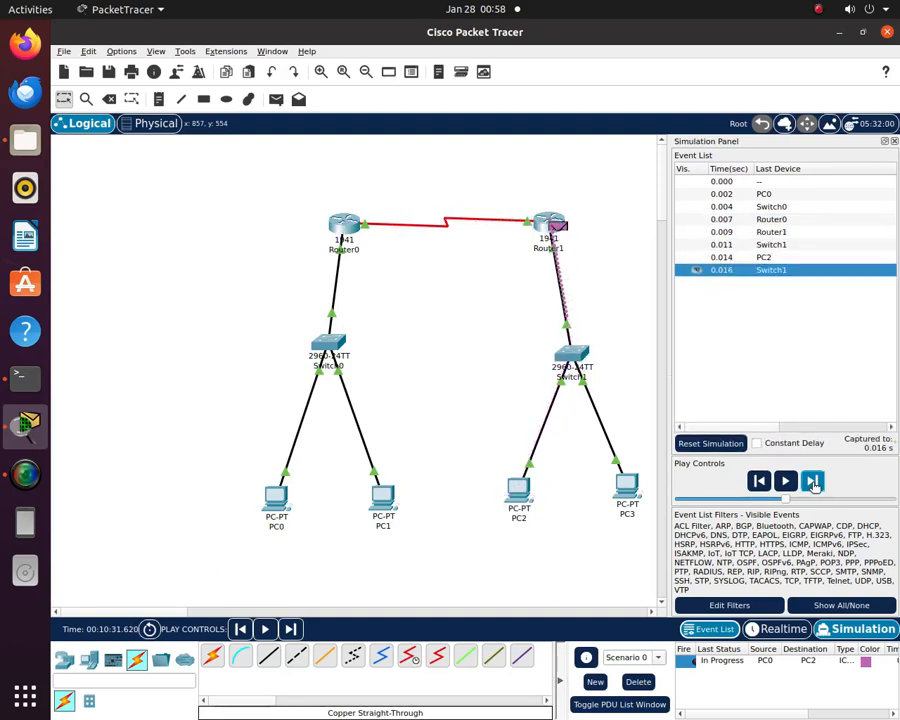
pyautogui.click(813, 482)
pyautogui.click(813, 482)
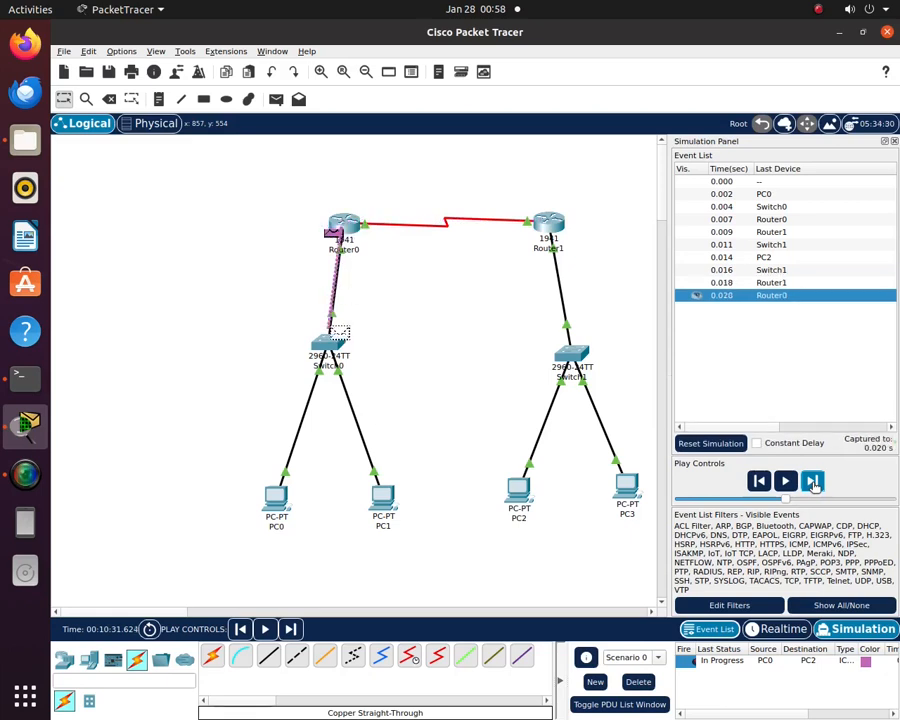
pyautogui.click(813, 482)
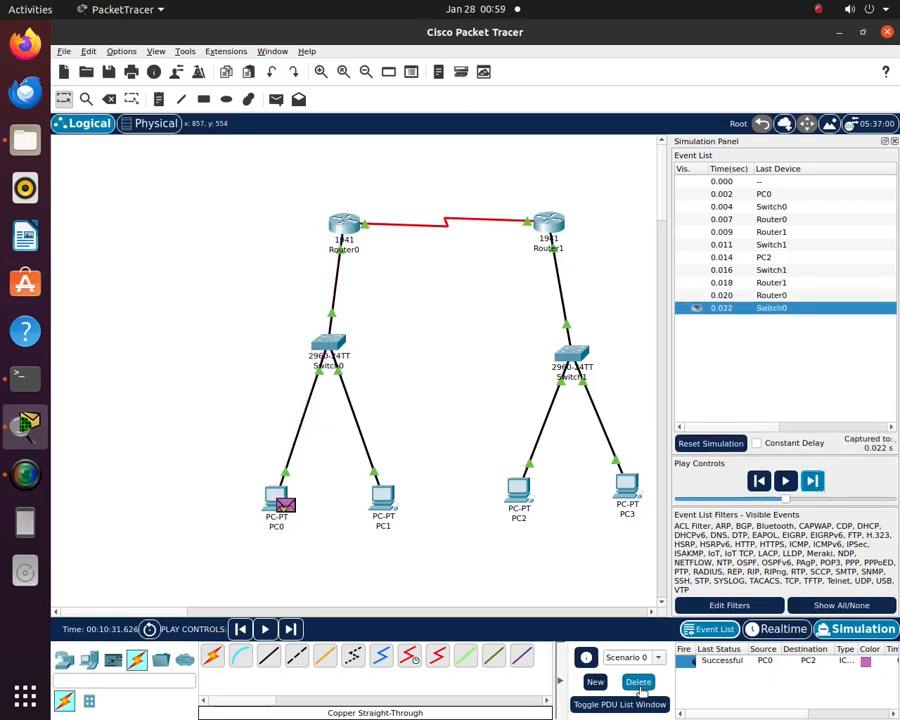
# Reset the simulation and delete the scenario containing the PC0-to-PC2 PDU
pyautogui.click(710, 443)
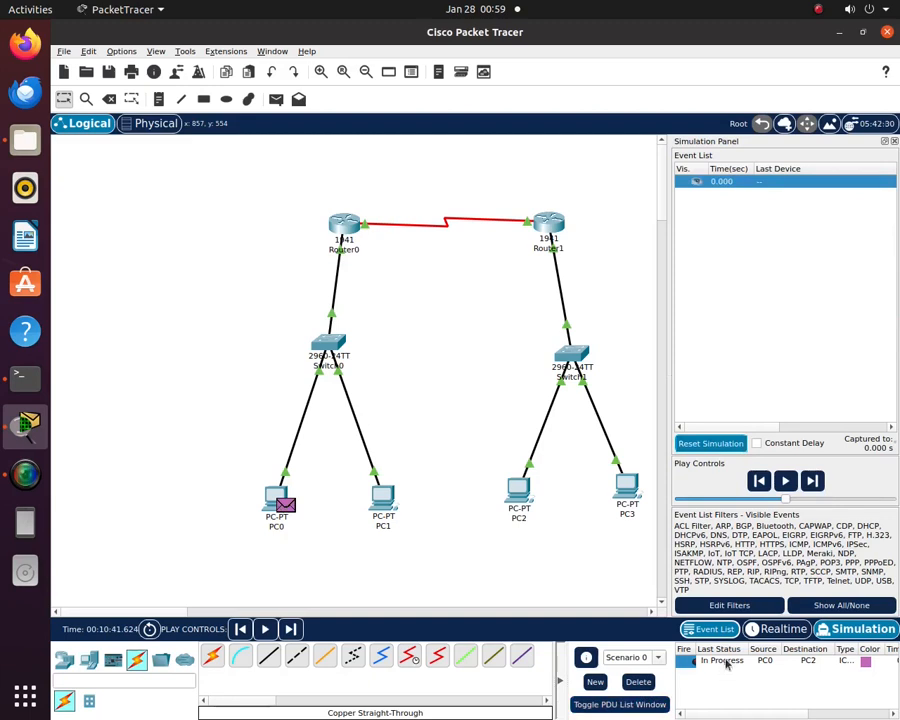
pyautogui.click(638, 682)
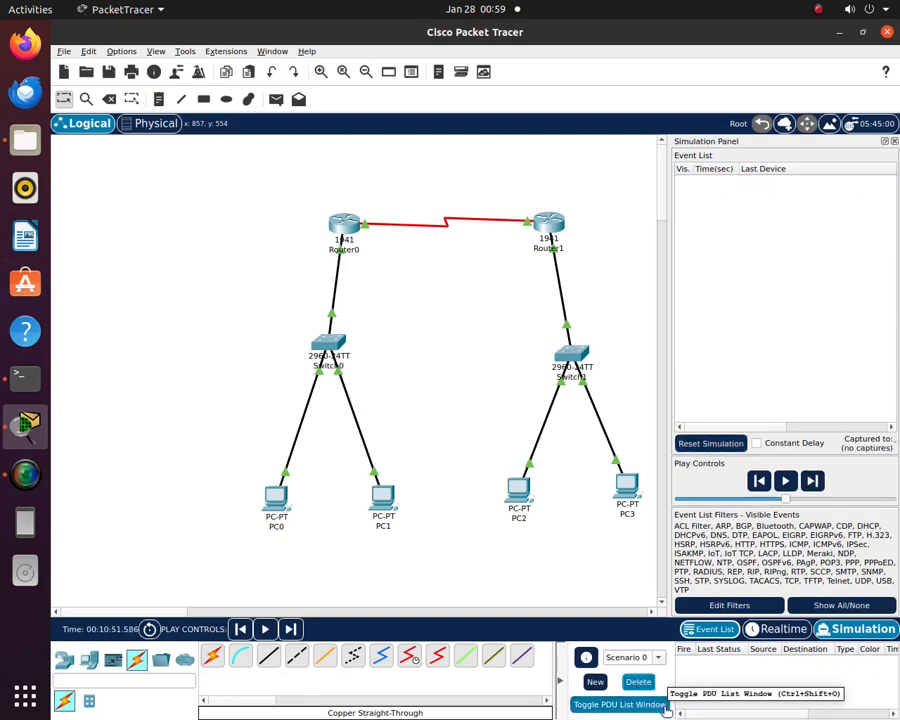
# Try to simulate a simple PDU from PC3 to PC1 by stepping through its first events, and delete the scenario
pyautogui.moveTo(171, 611); pyautogui.dragTo(180, 610)
pyautogui.click(275, 99)
pyautogui.click(586, 488)
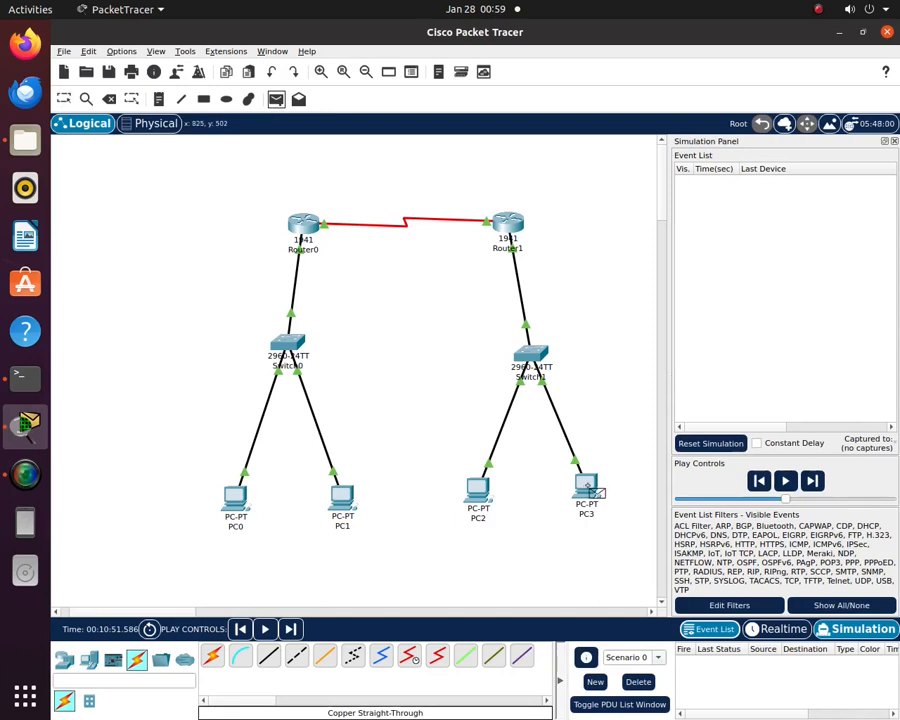
pyautogui.click(342, 492)
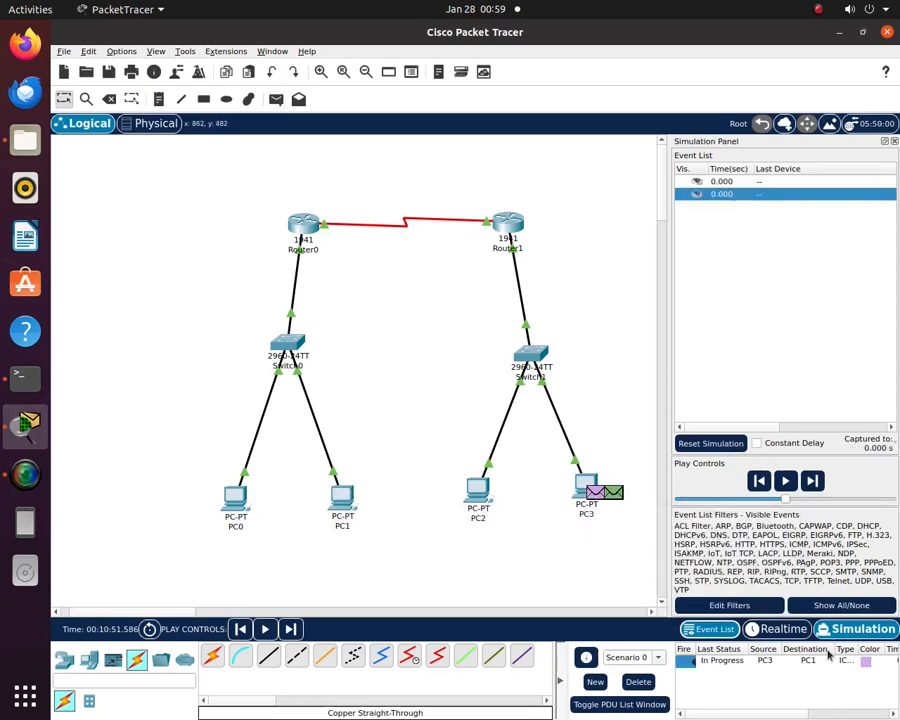
pyautogui.click(812, 481)
pyautogui.click(812, 481)
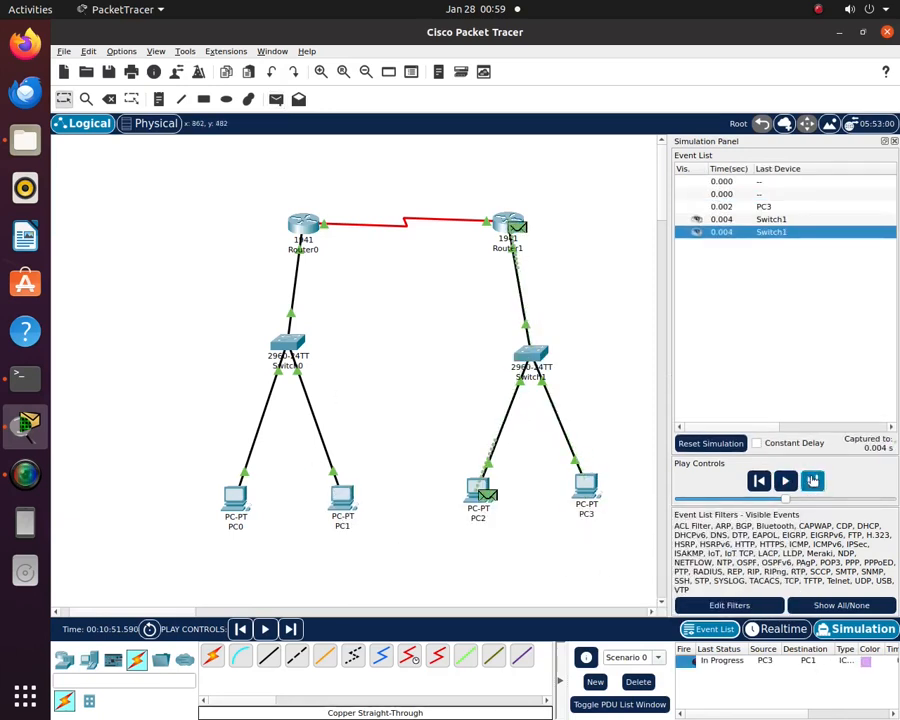
pyautogui.click(812, 481)
pyautogui.click(812, 481)
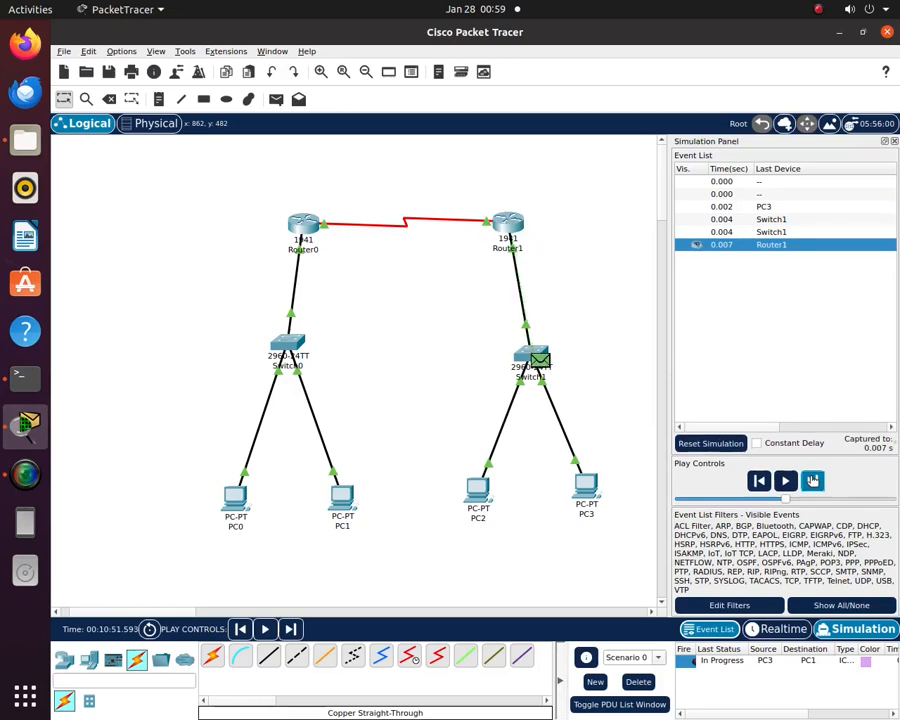
pyautogui.click(640, 683)
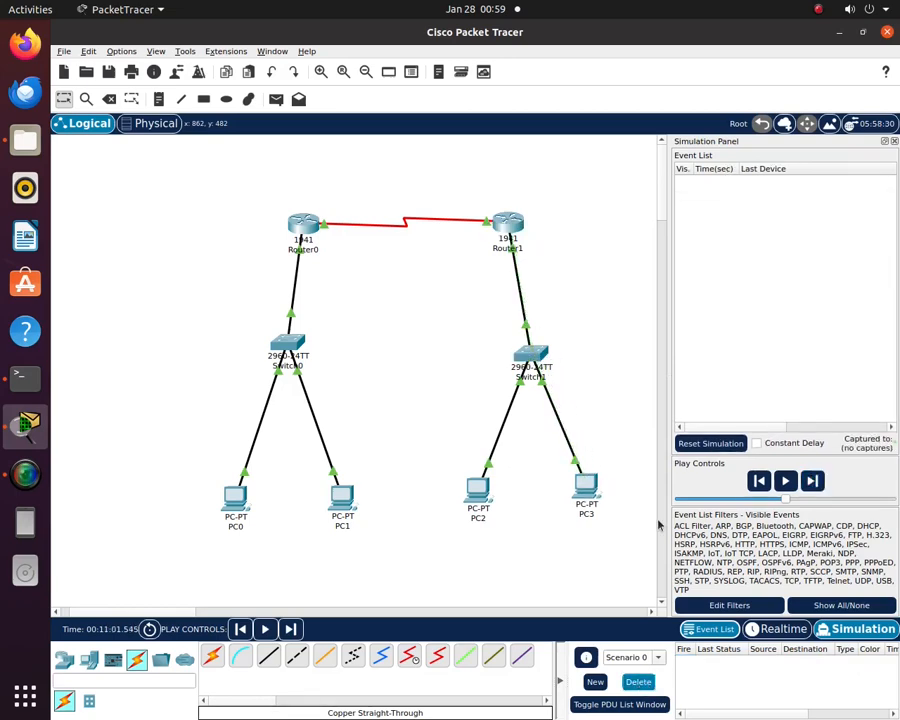
# Create a new simple PDU with PC3 as the source and PC1 as the destination
pyautogui.click(588, 494)
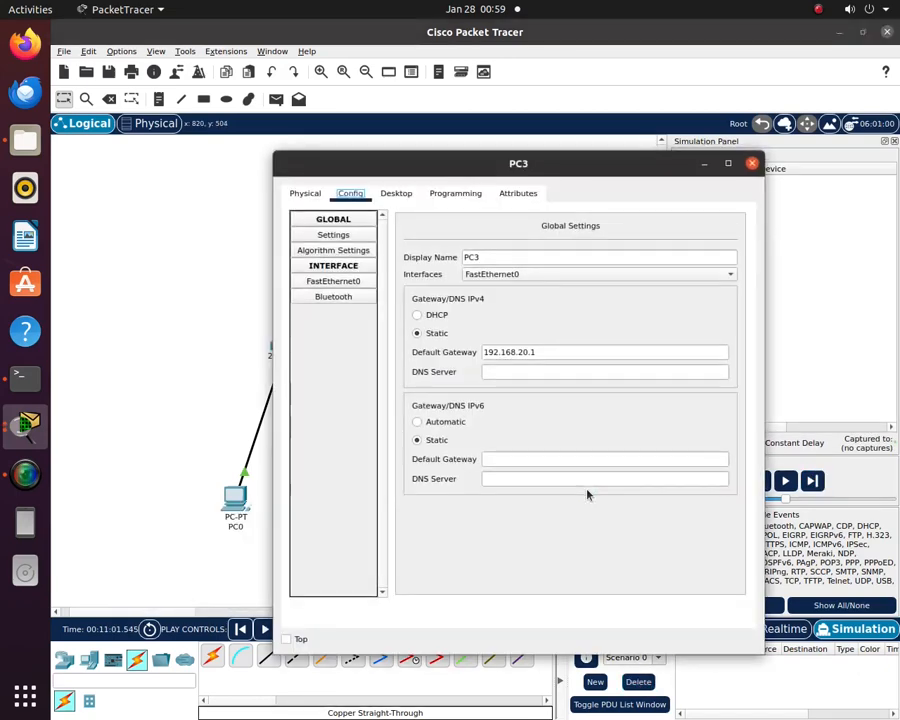
pyautogui.click(753, 163)
pyautogui.click(276, 99)
pyautogui.click(591, 489)
pyautogui.click(344, 499)
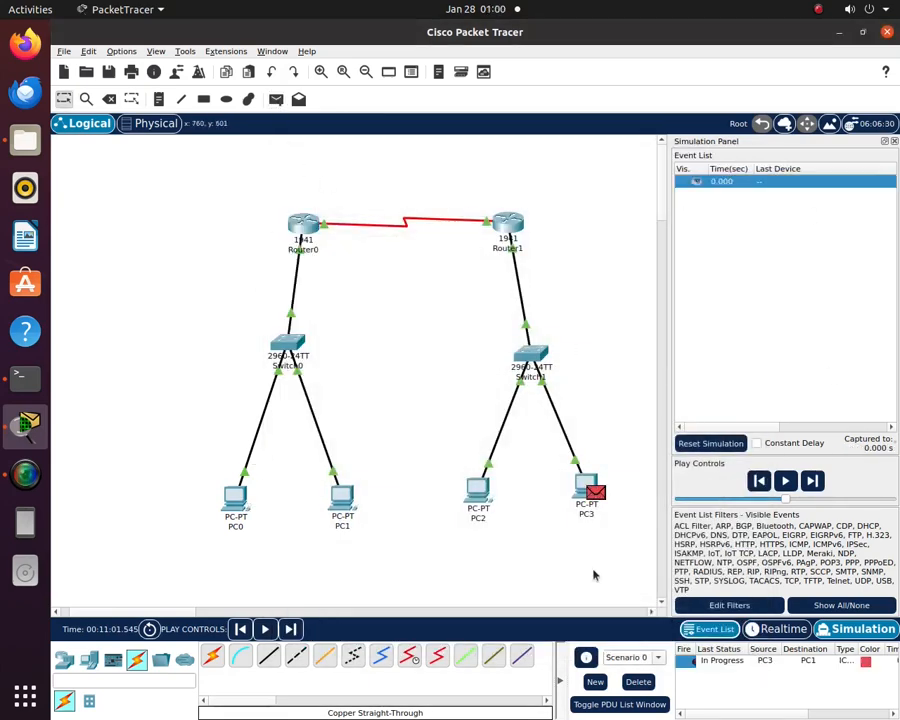
# Step through the simulation events until the PC3-to-PC1 PDU's reply returns to PC3
pyautogui.click(810, 482)
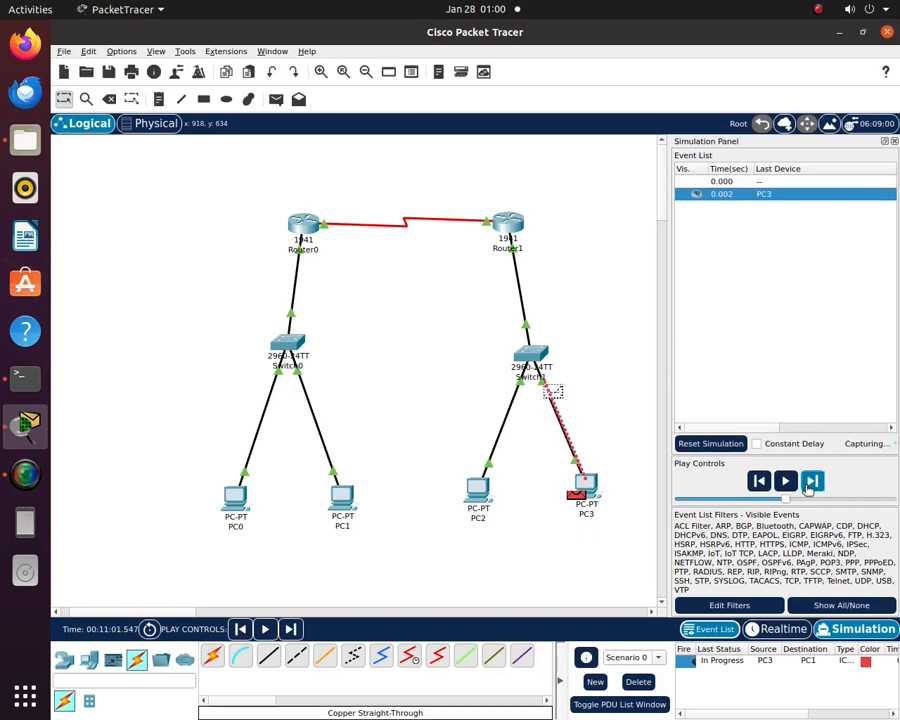
pyautogui.click(810, 482)
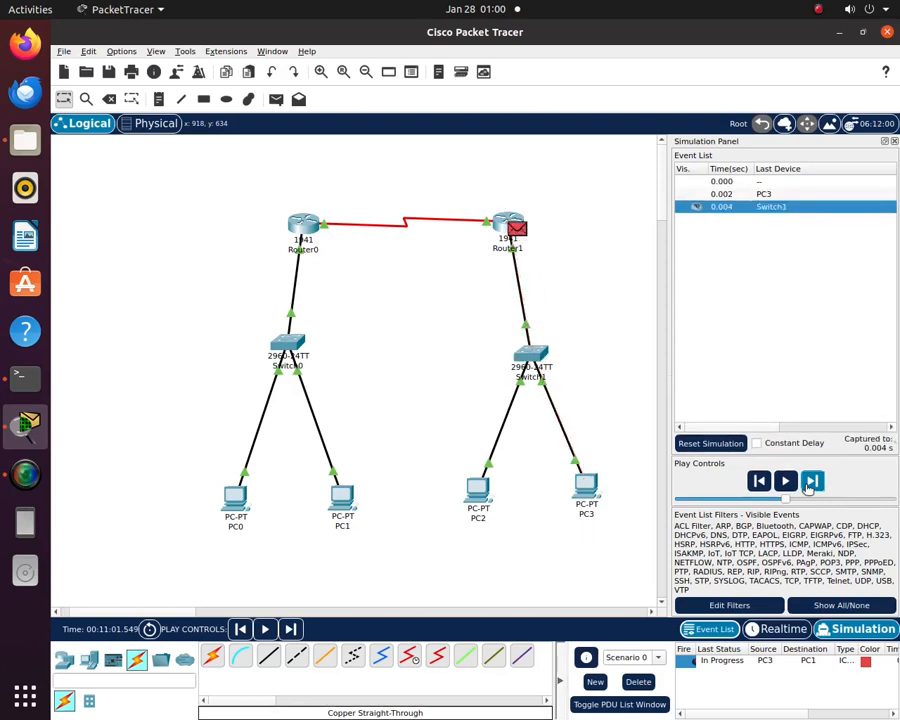
pyautogui.click(810, 482)
pyautogui.click(810, 482)
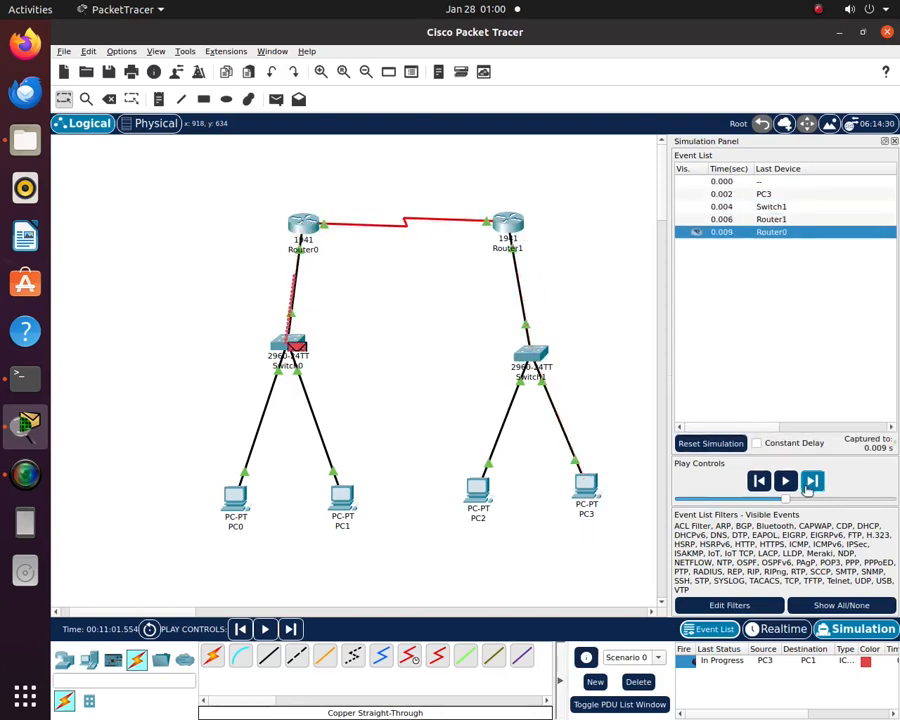
pyautogui.click(810, 482)
pyautogui.click(810, 482)
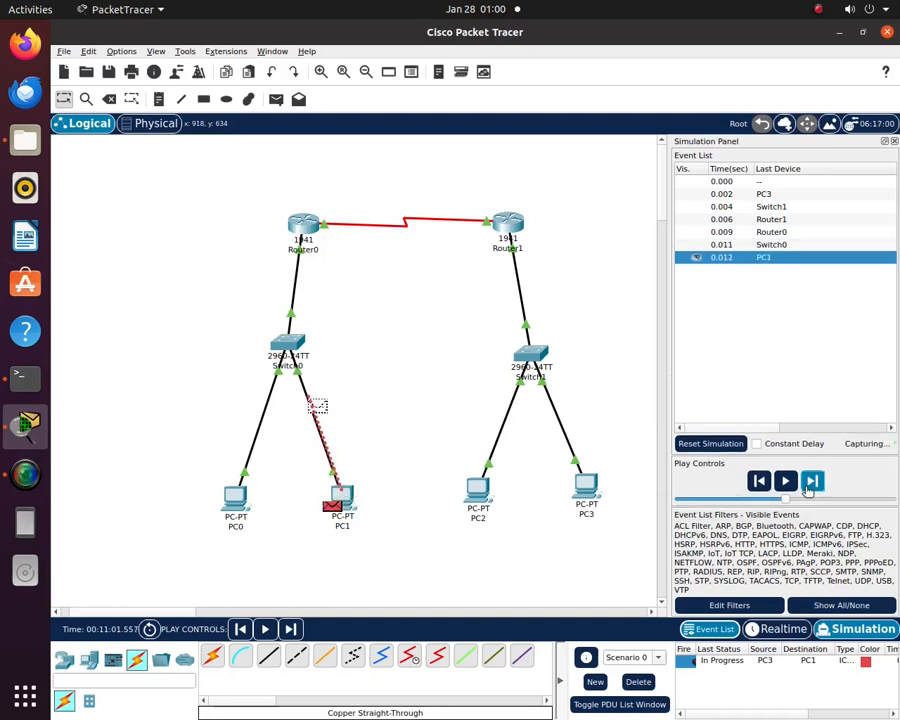
pyautogui.click(810, 482)
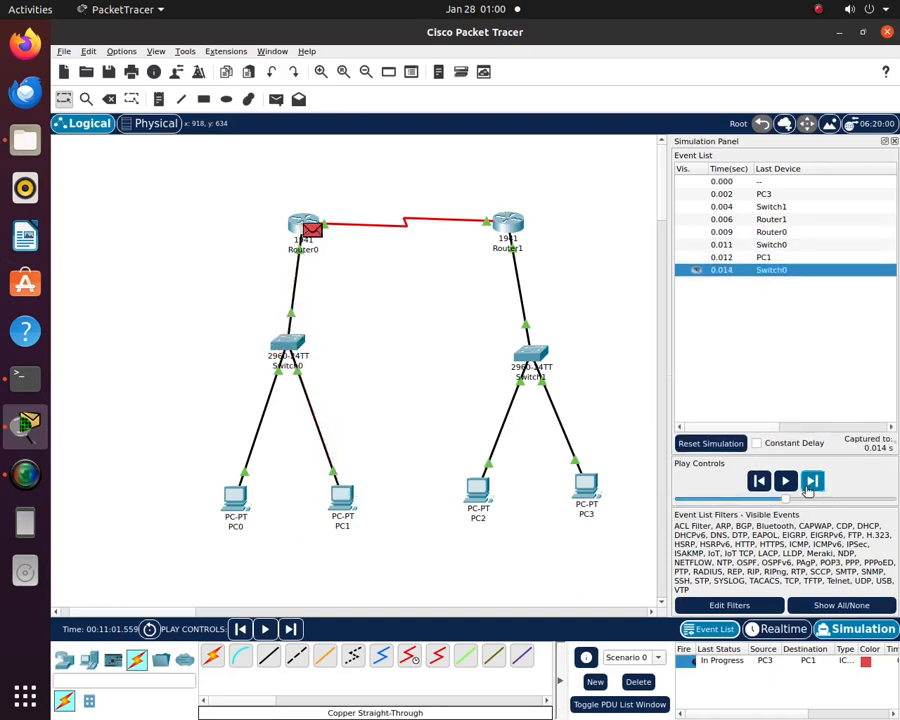
pyautogui.click(810, 483)
pyautogui.click(810, 483)
pyautogui.click(810, 482)
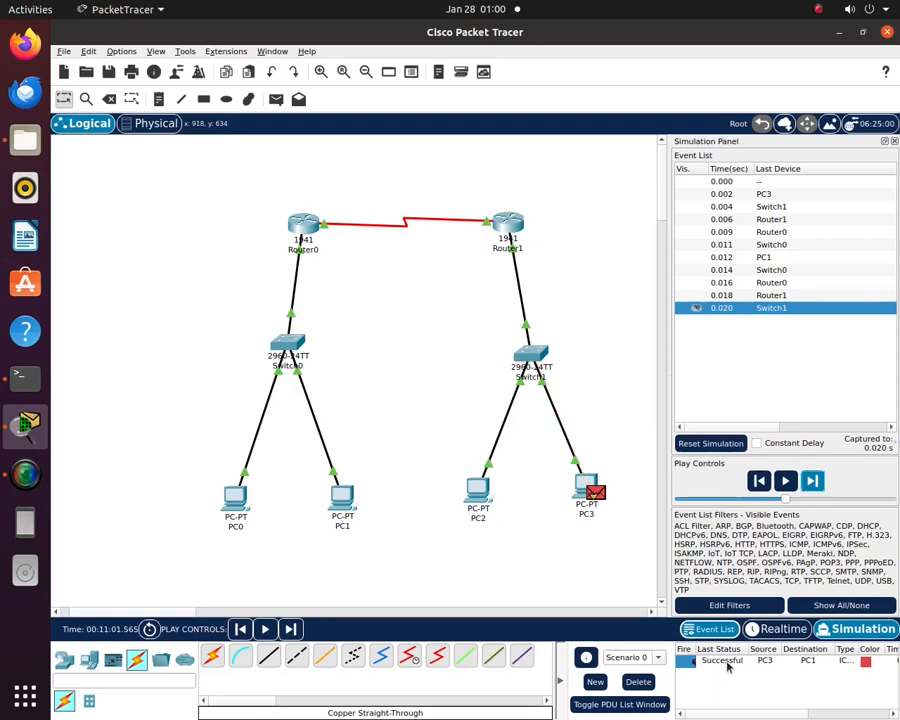
# Reset the simulation and delete the scenario containing the PC3-to-PC1 PDU
pyautogui.click(726, 445)
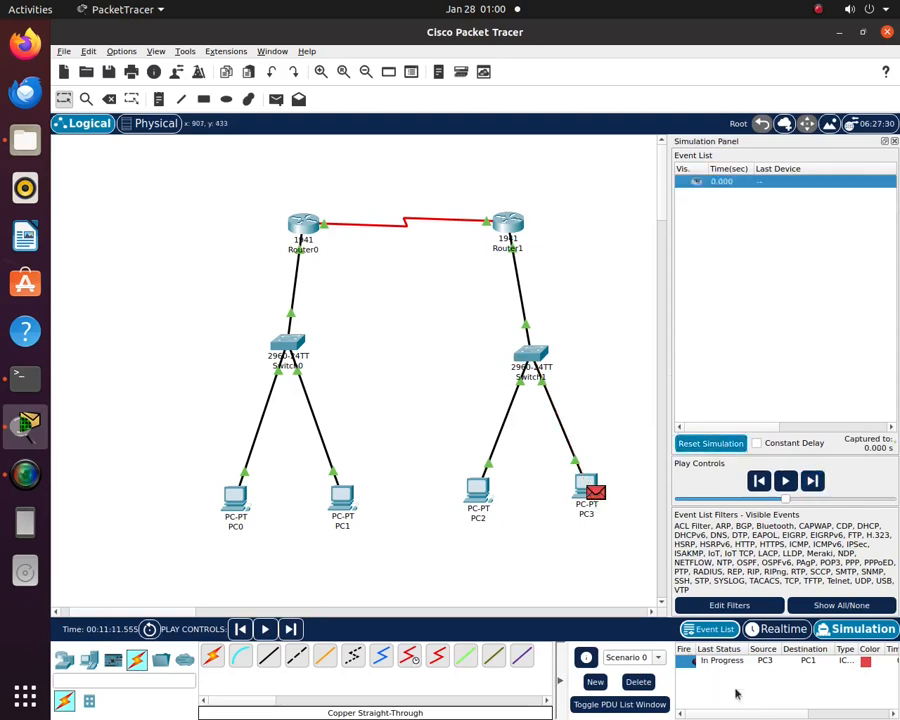
pyautogui.click(638, 681)
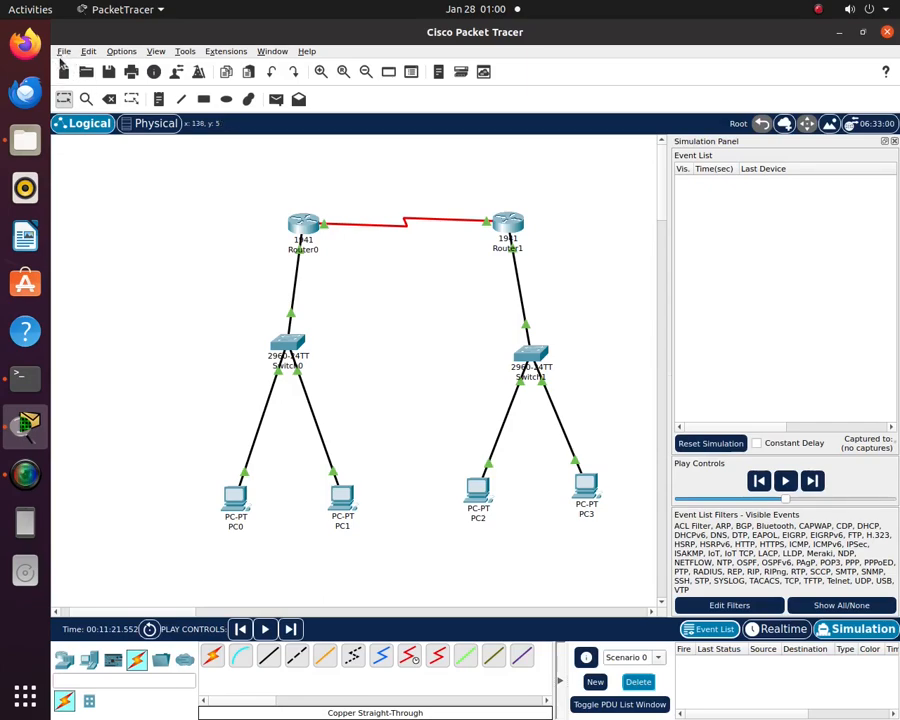
pyautogui.click(63, 70)
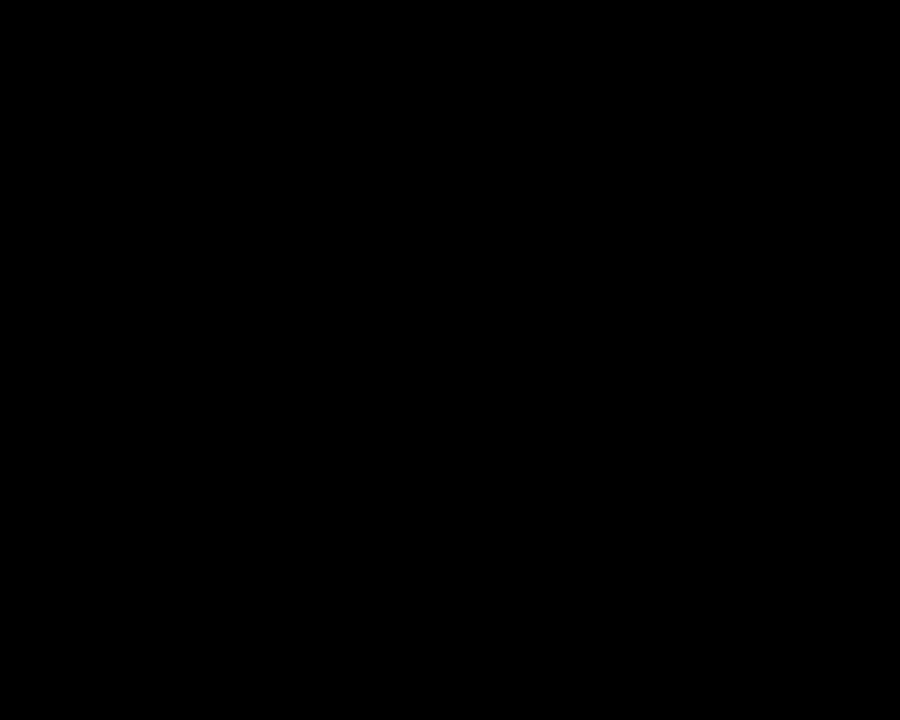